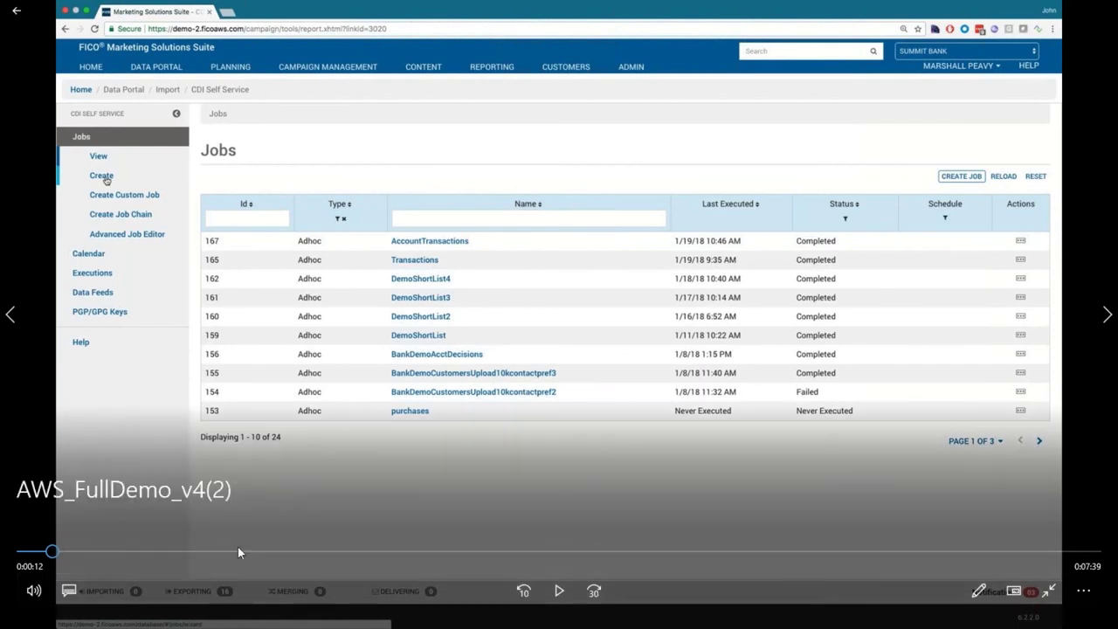
Step: Start a new import job from the Jobs menu, opening the Job Wizard at step 1
left_click(42, 558)
left_click_drag(42, 559, 19, 559)
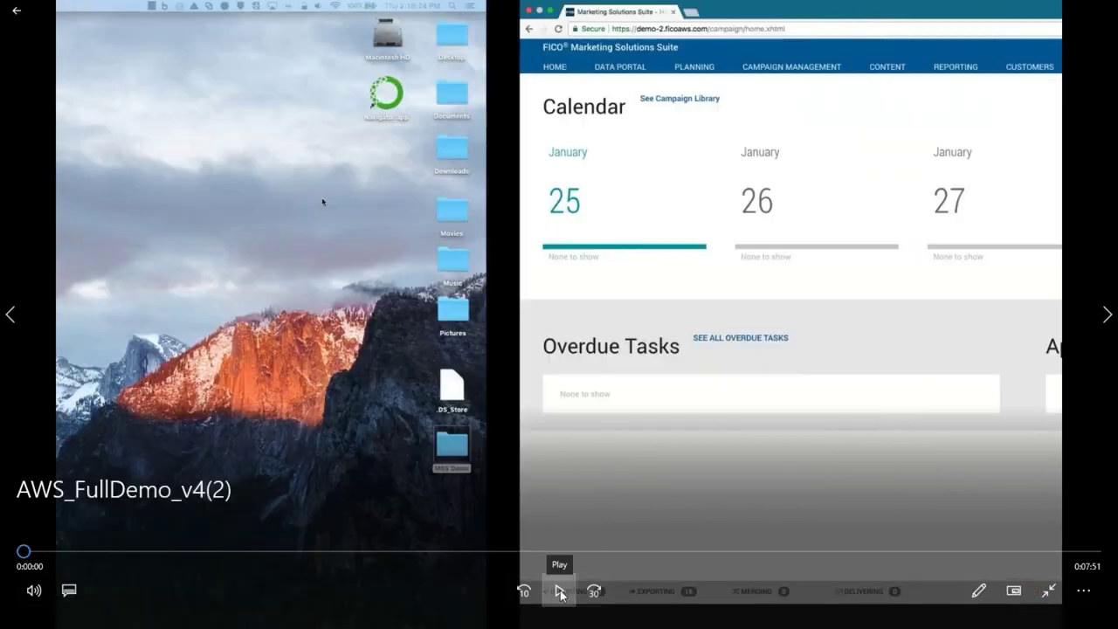
left_click(559, 591)
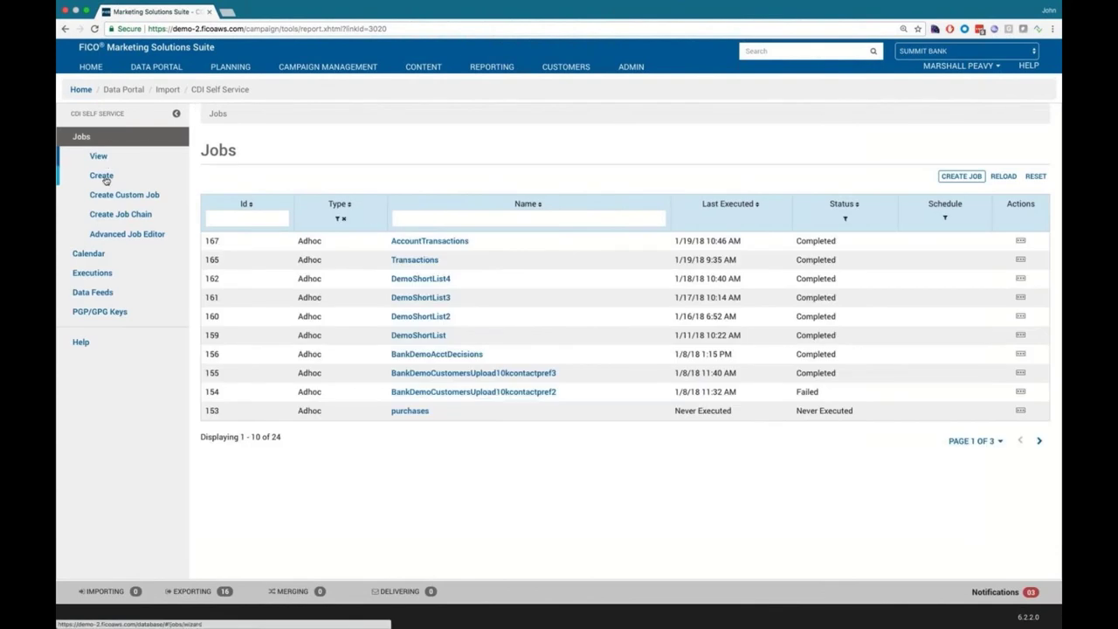
left_click(101, 175)
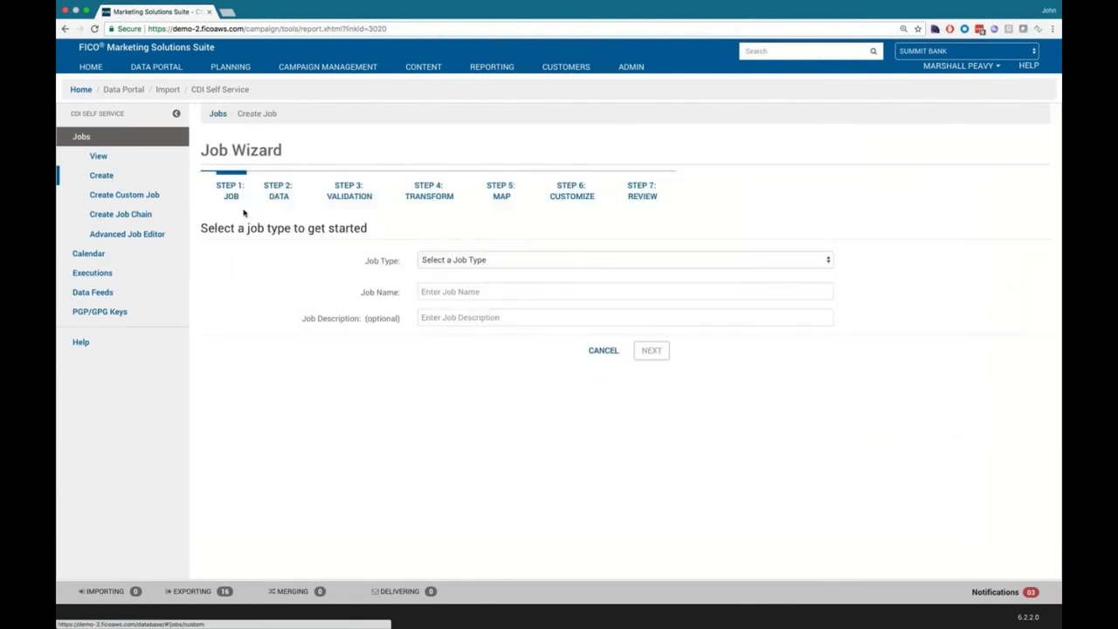
Step: Make the job type Ad-hoc and name the job 'Customer Model Scores'
left_click(514, 262)
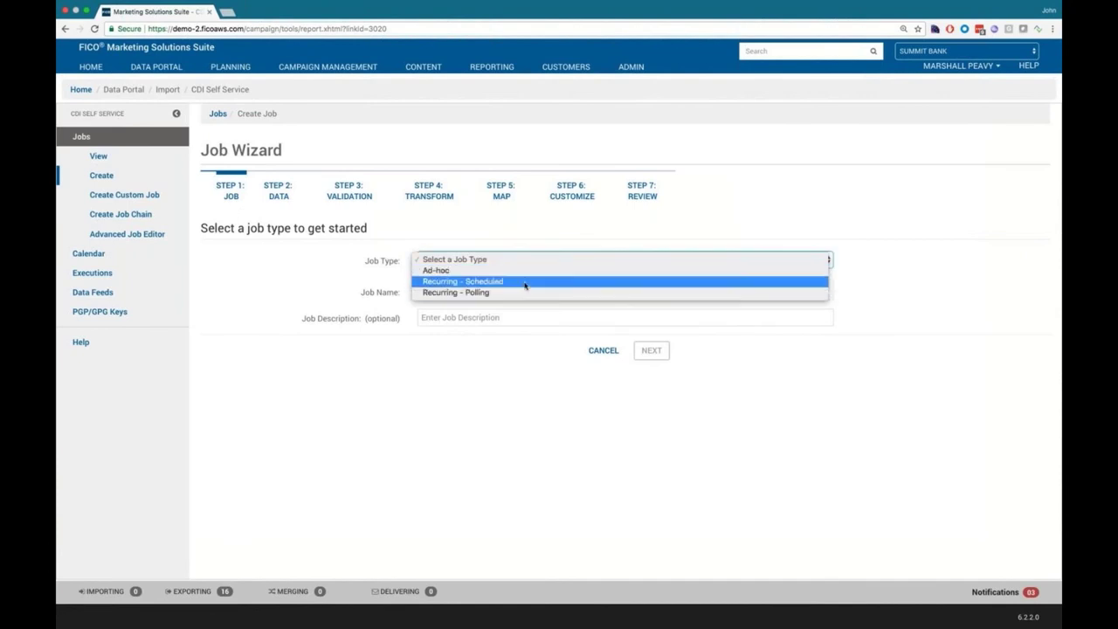
left_click(497, 271)
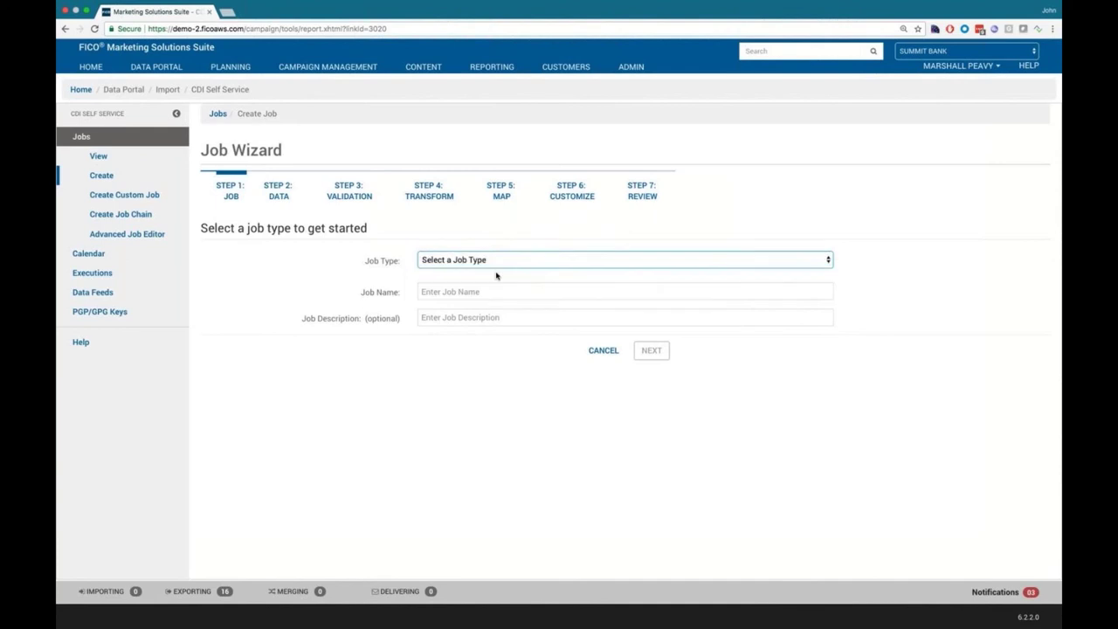
left_click(484, 301)
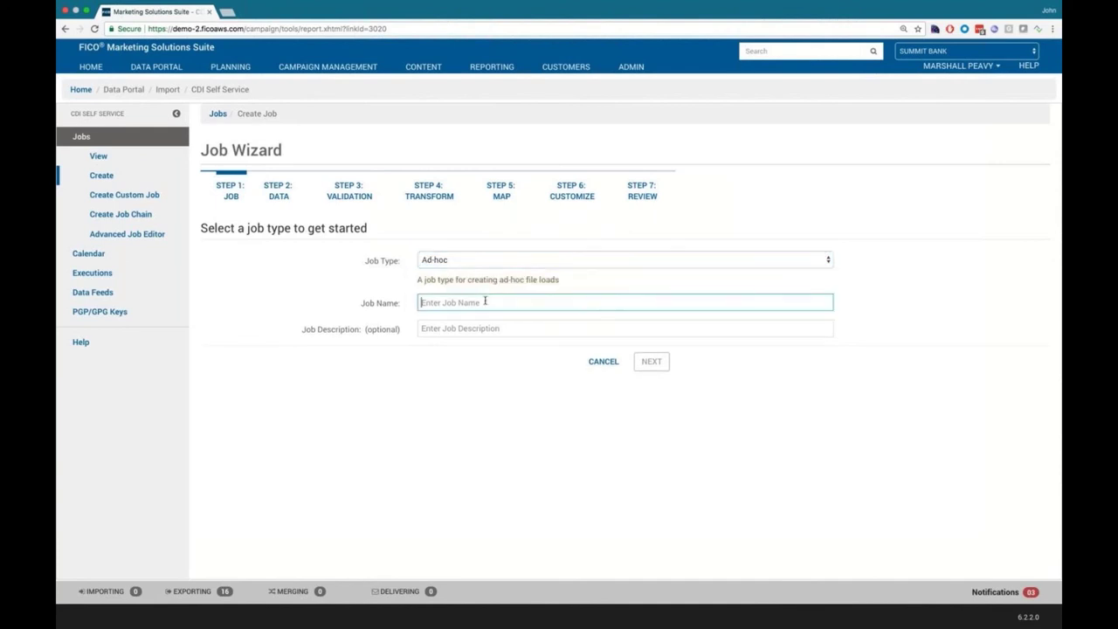
type("Custom")
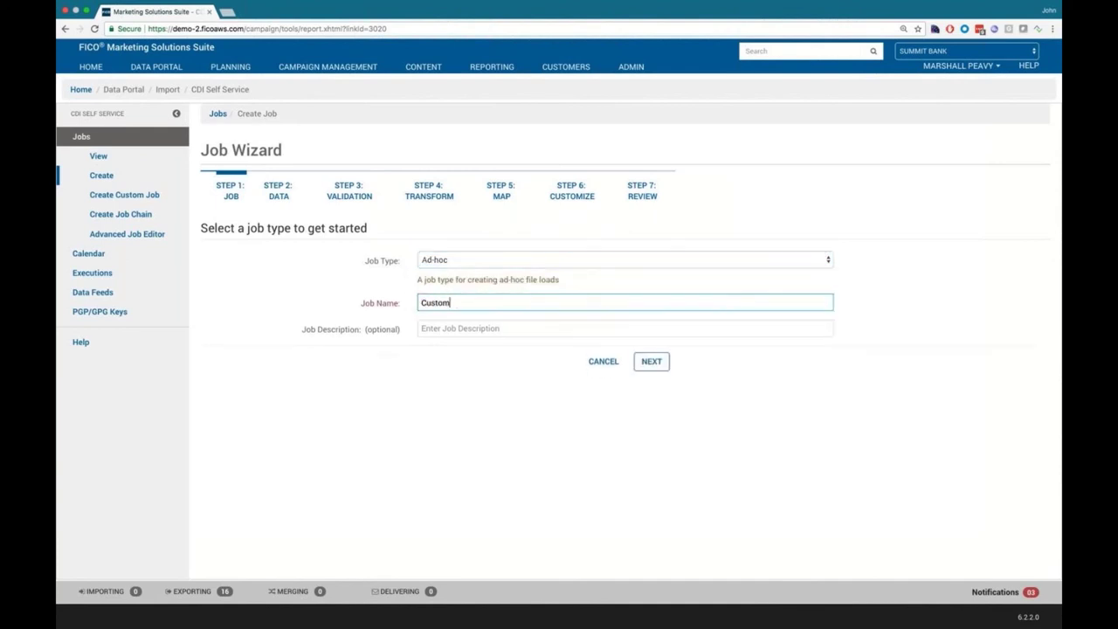
type("er Model Scores")
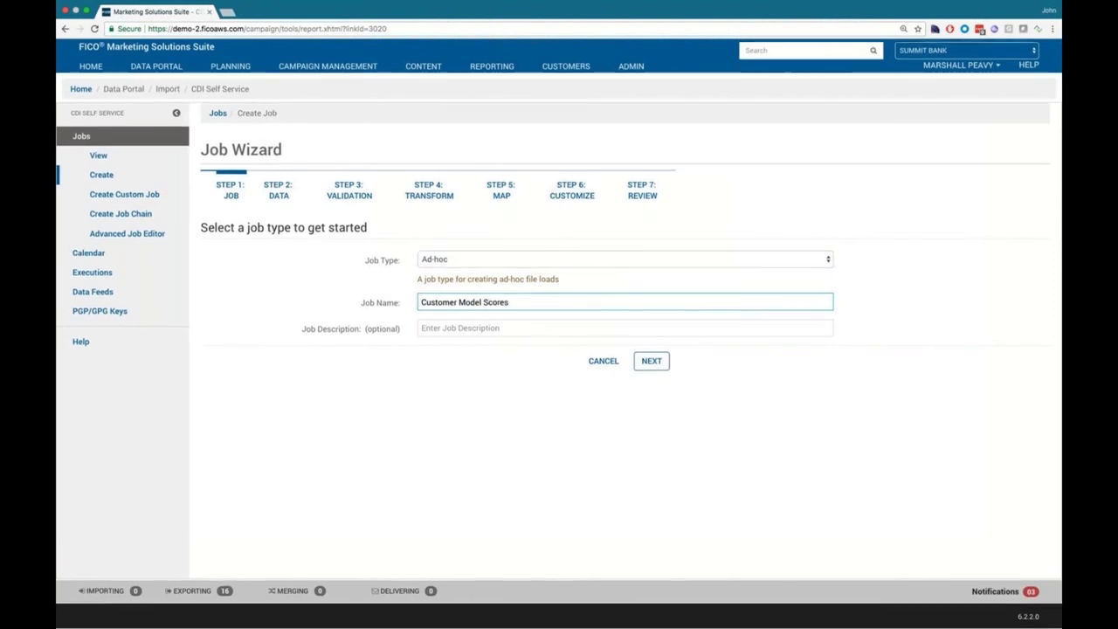
Step: On the data step, choose feed demofeed4 with Upload as the data source type
left_click(648, 360)
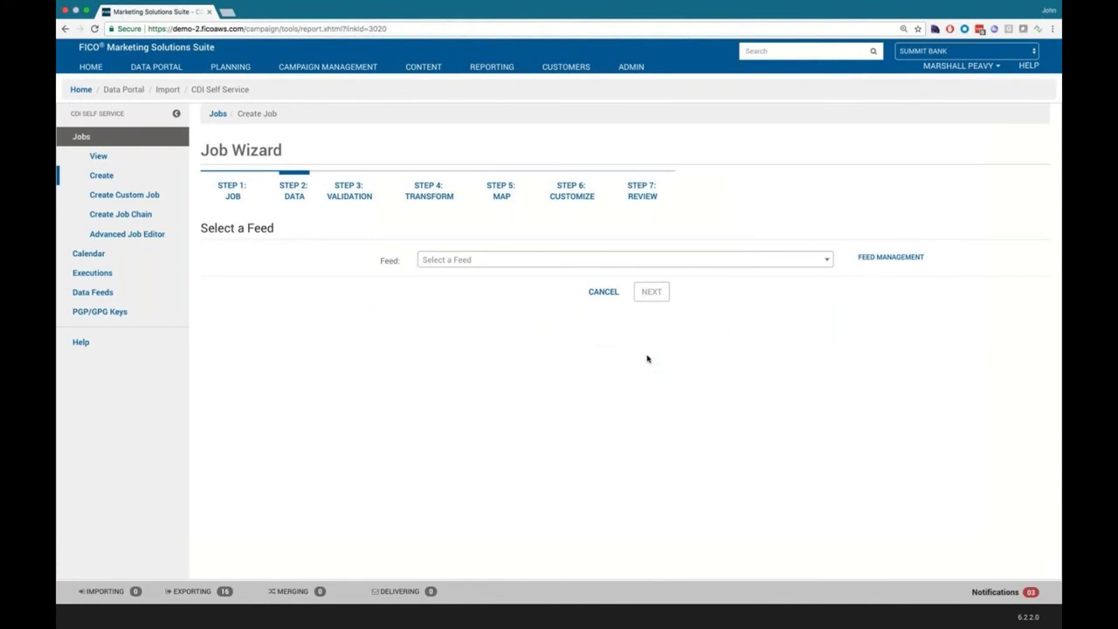
left_click(503, 262)
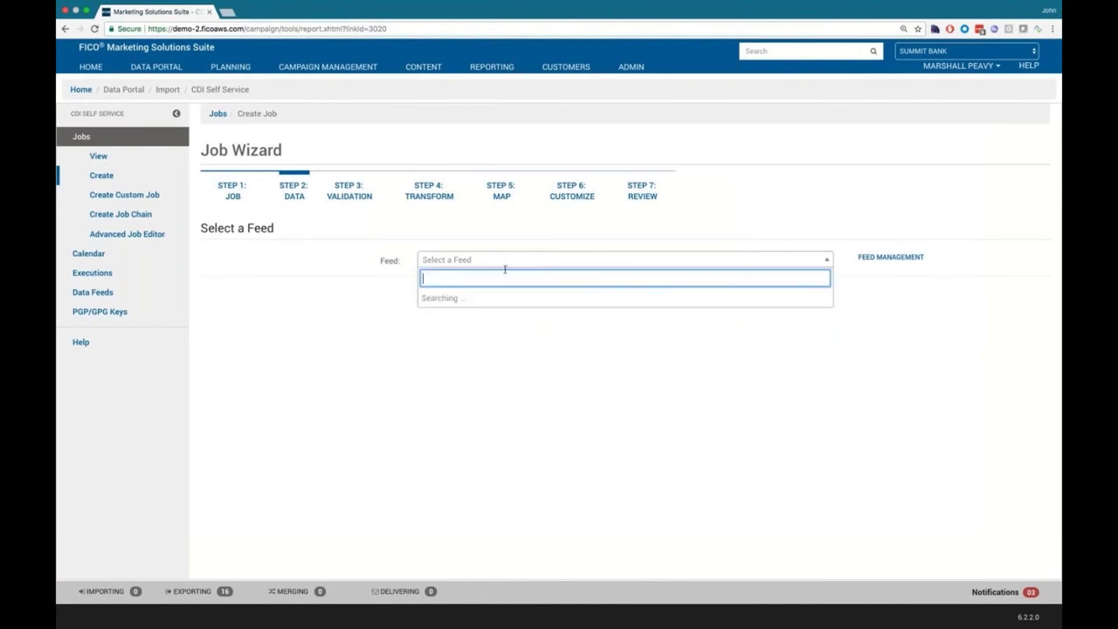
left_click(549, 315)
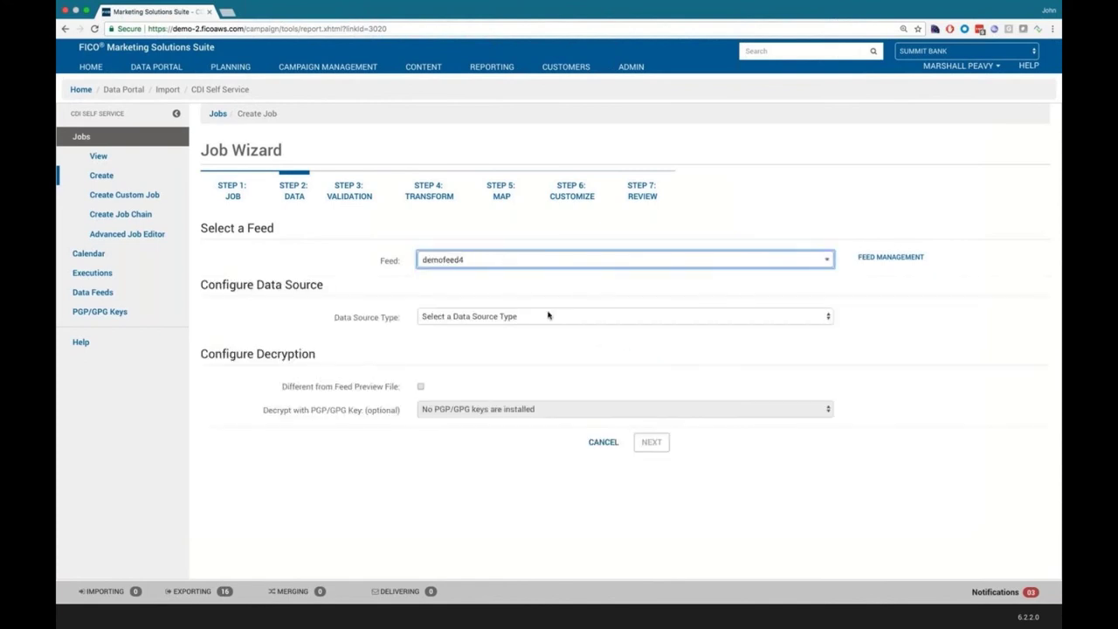
left_click(549, 316)
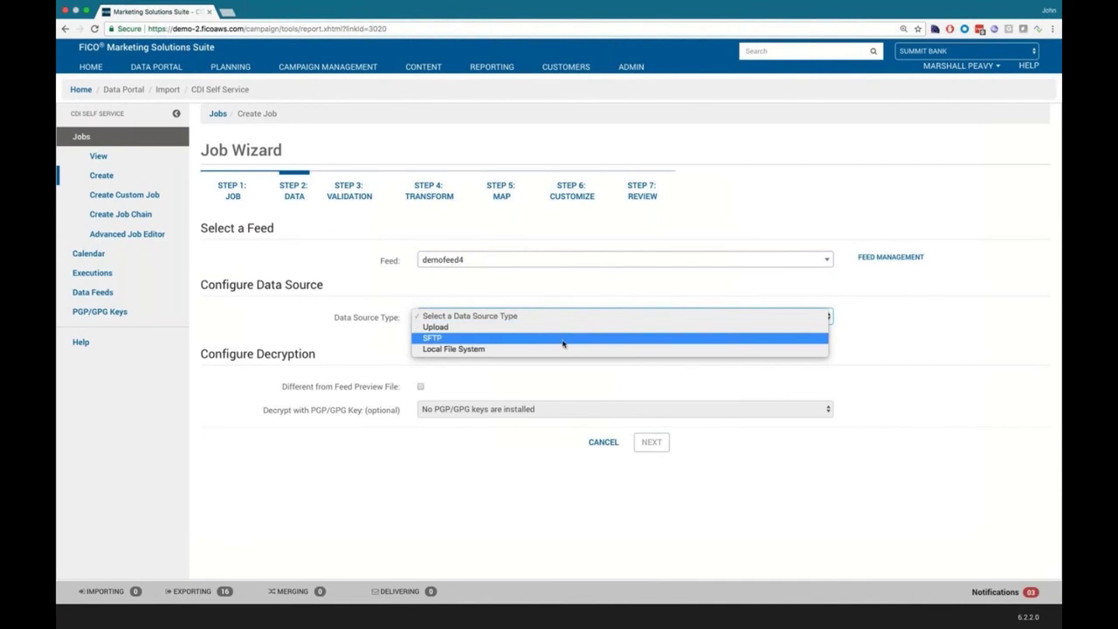
left_click(543, 318)
key("Down")
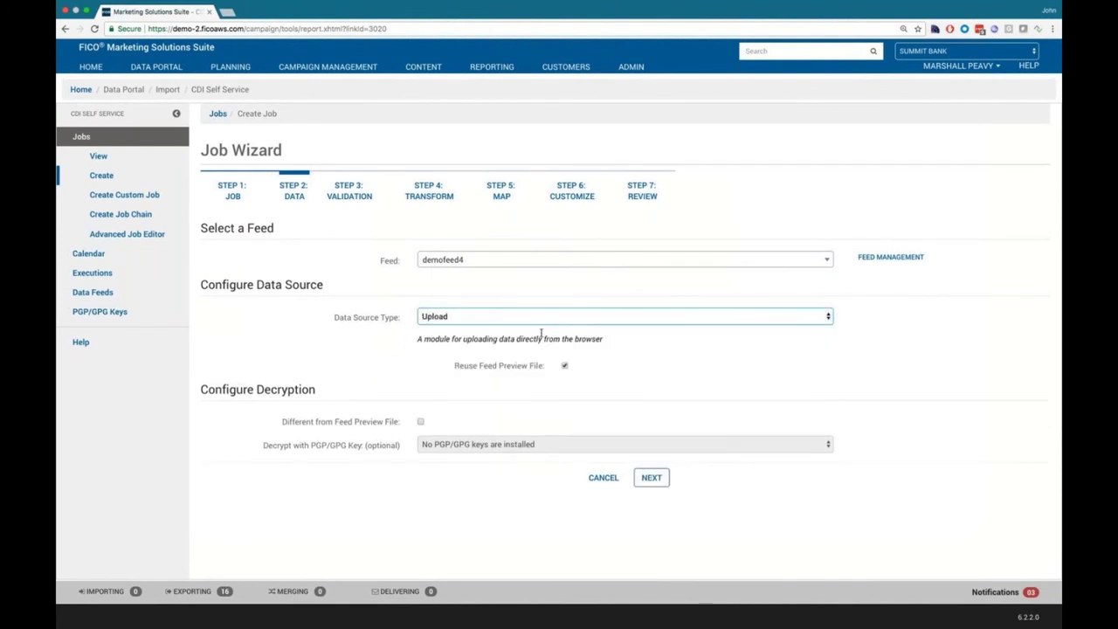
Step: Upload CustomerModelScores.csv instead of reusing the feed's preview file, then continue to validation
left_click(565, 366)
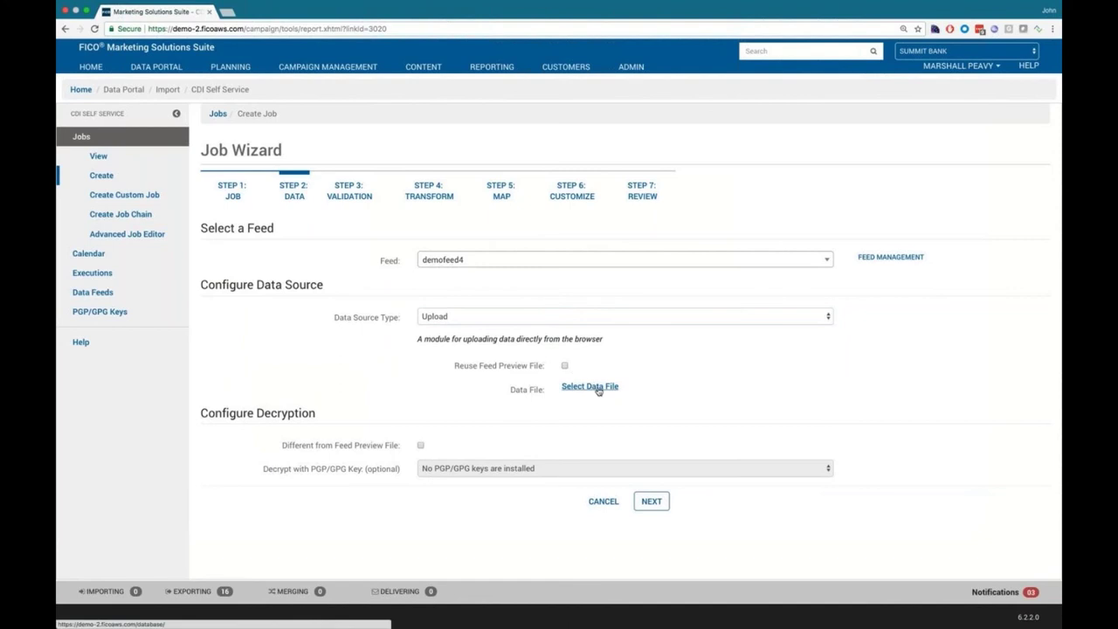
left_click(598, 389)
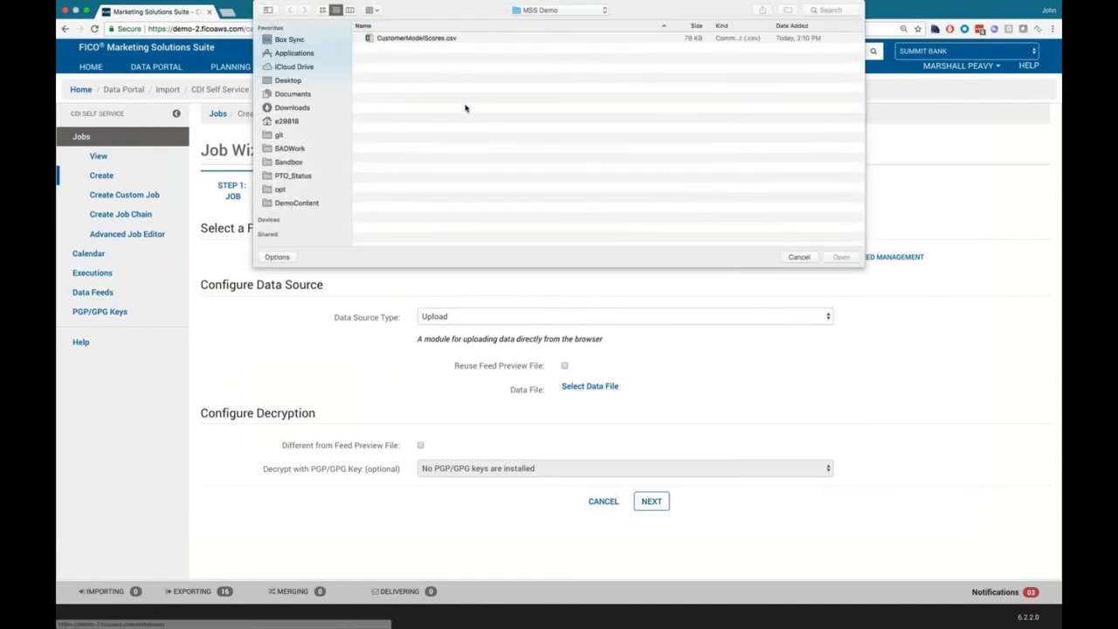
left_click(431, 39)
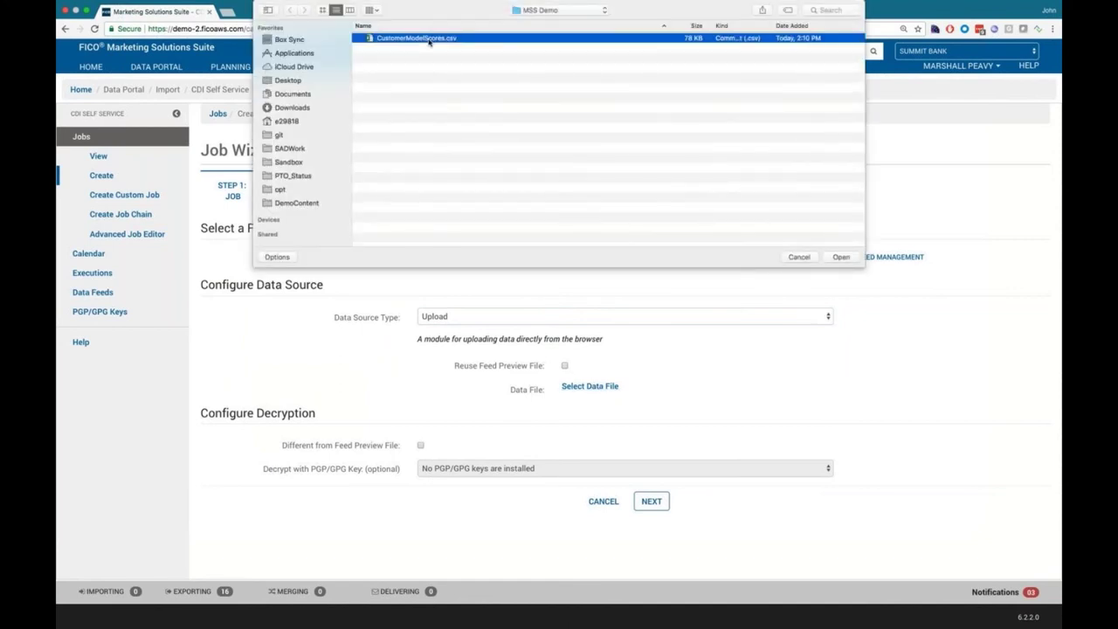
left_click(838, 257)
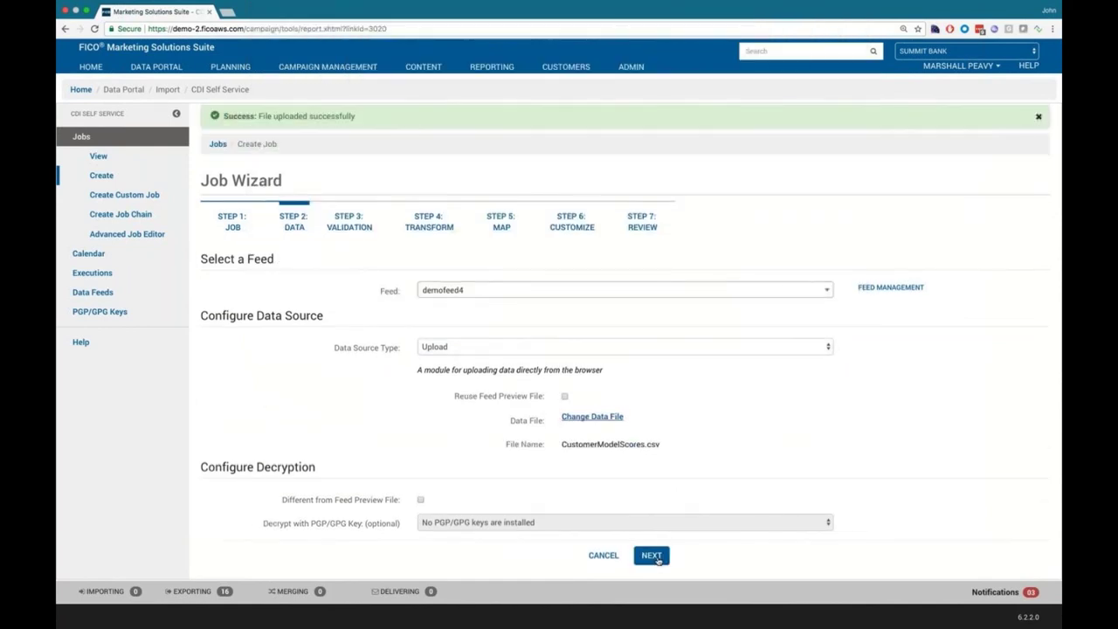
left_click(651, 556)
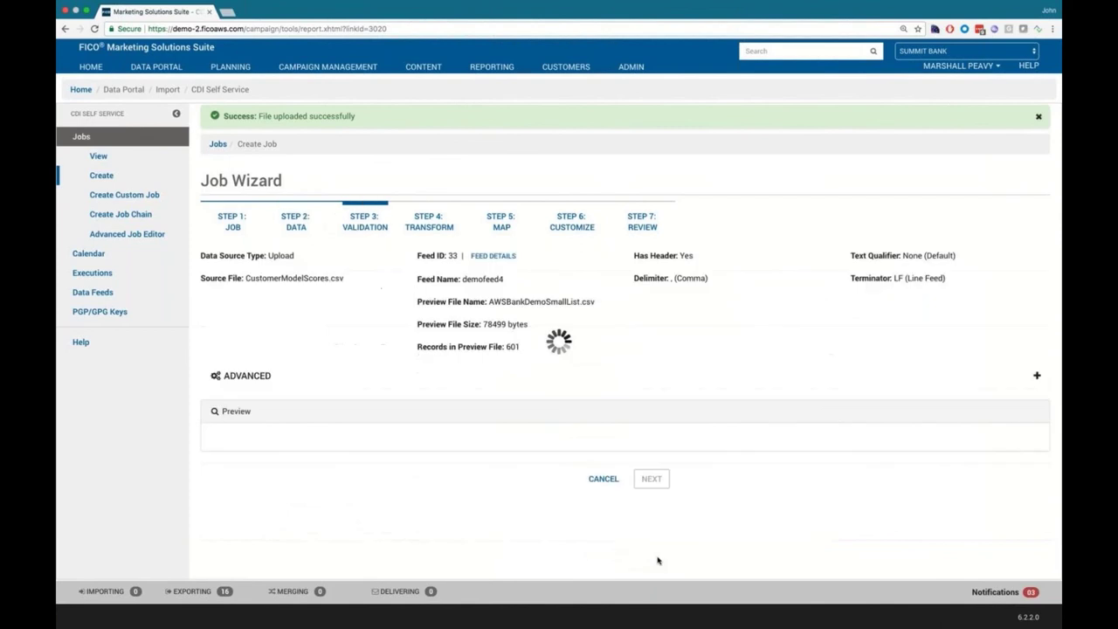
Step: Review the customer records in the Preview table and continue to the Transform step
scroll(658, 560, "down", 2)
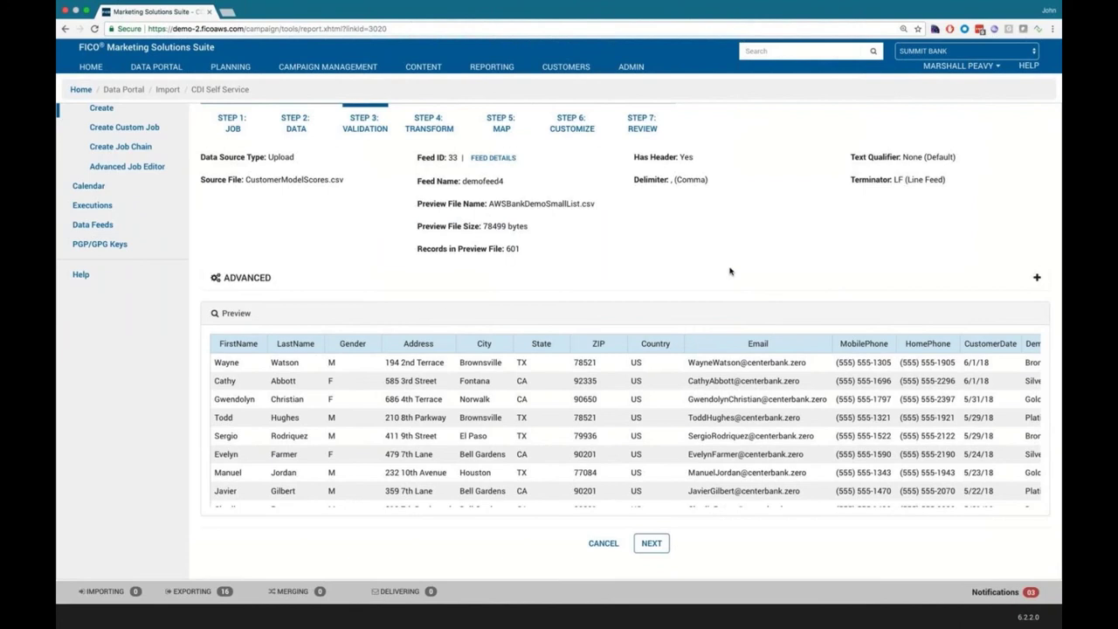
left_click(661, 543)
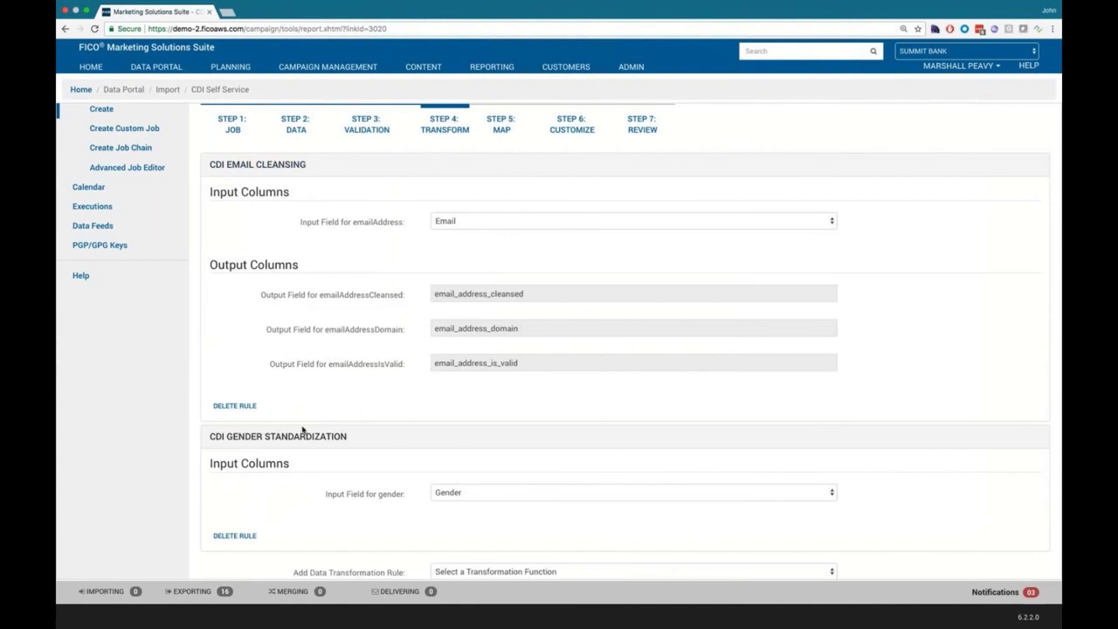
Step: Keep the Email Cleansing and Gender Standardization rules without adding a rule, and continue to Map
left_click(782, 571)
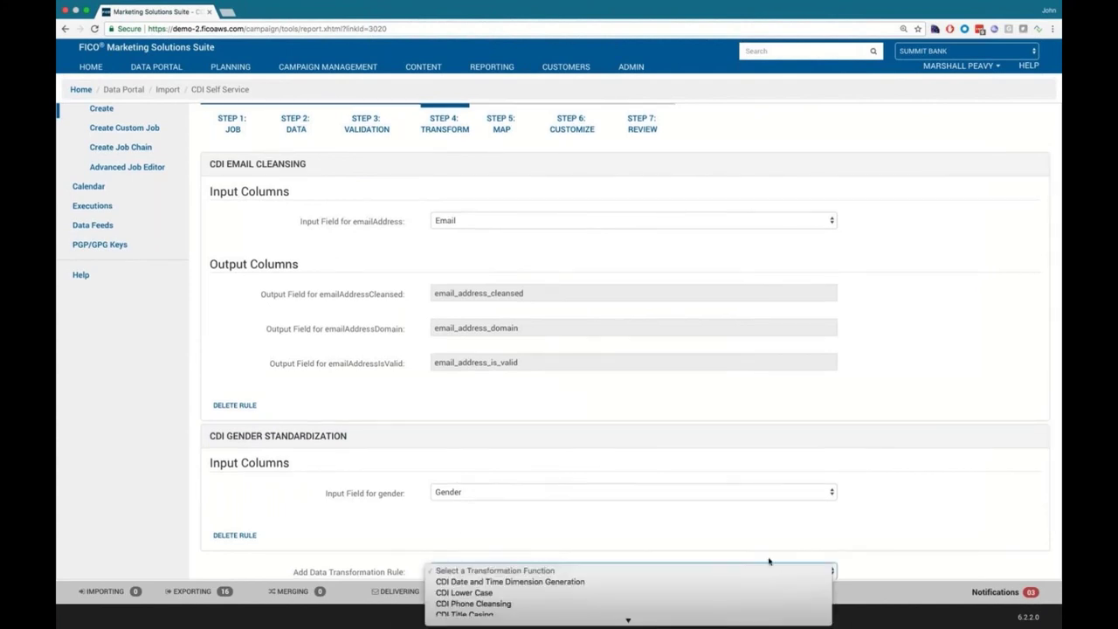
left_click(732, 532)
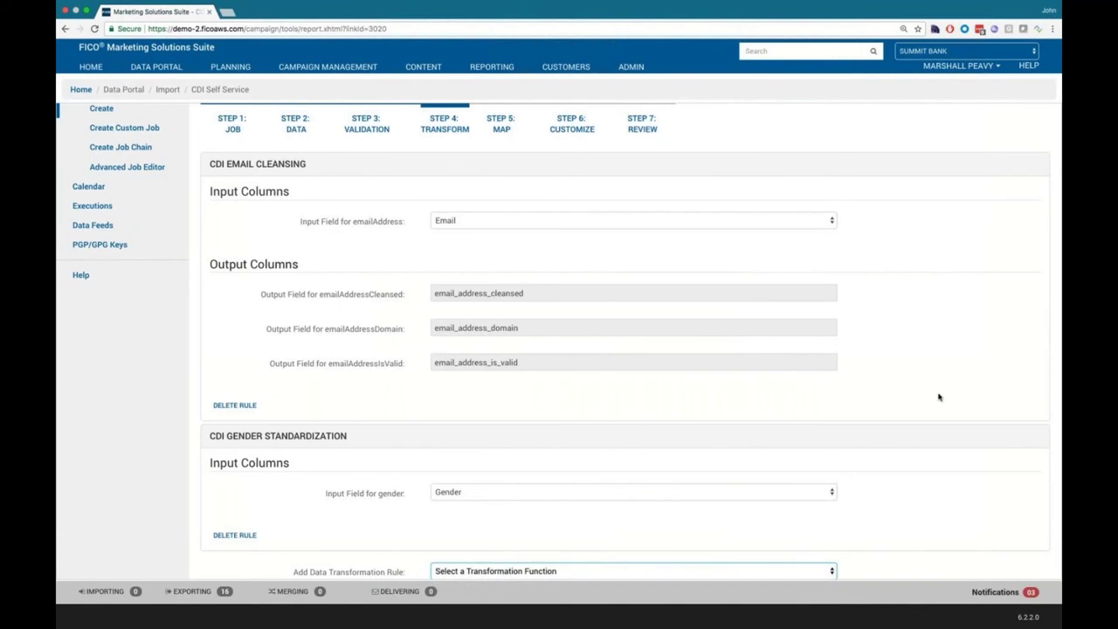
scroll(944, 407, "up", 1)
scroll(946, 408, "down", 2)
scroll(873, 419, "down", 1)
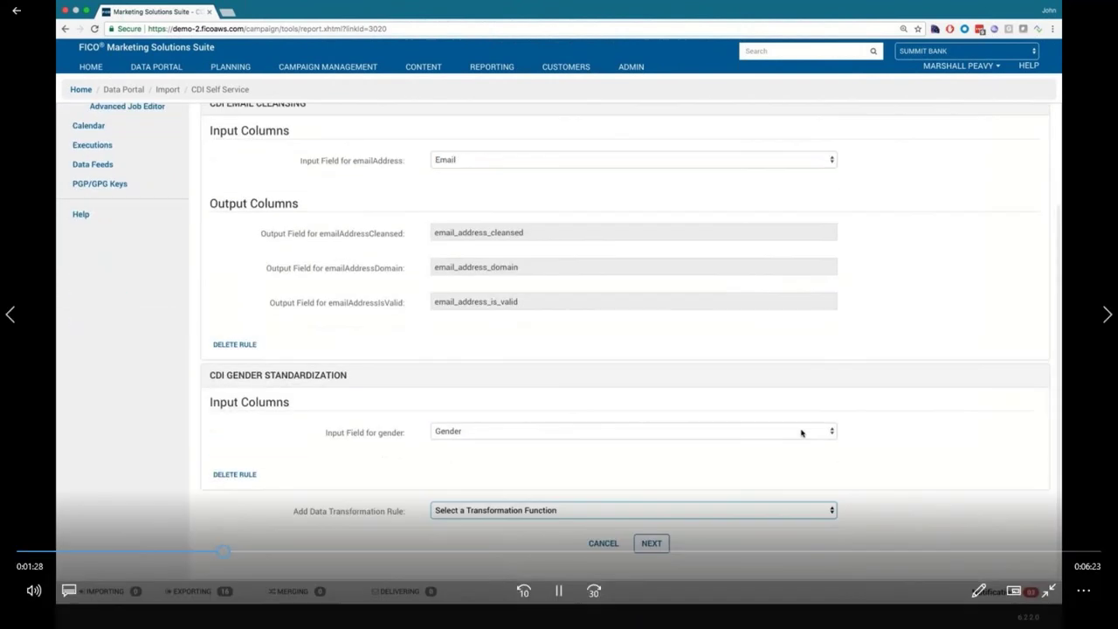
left_click(657, 544)
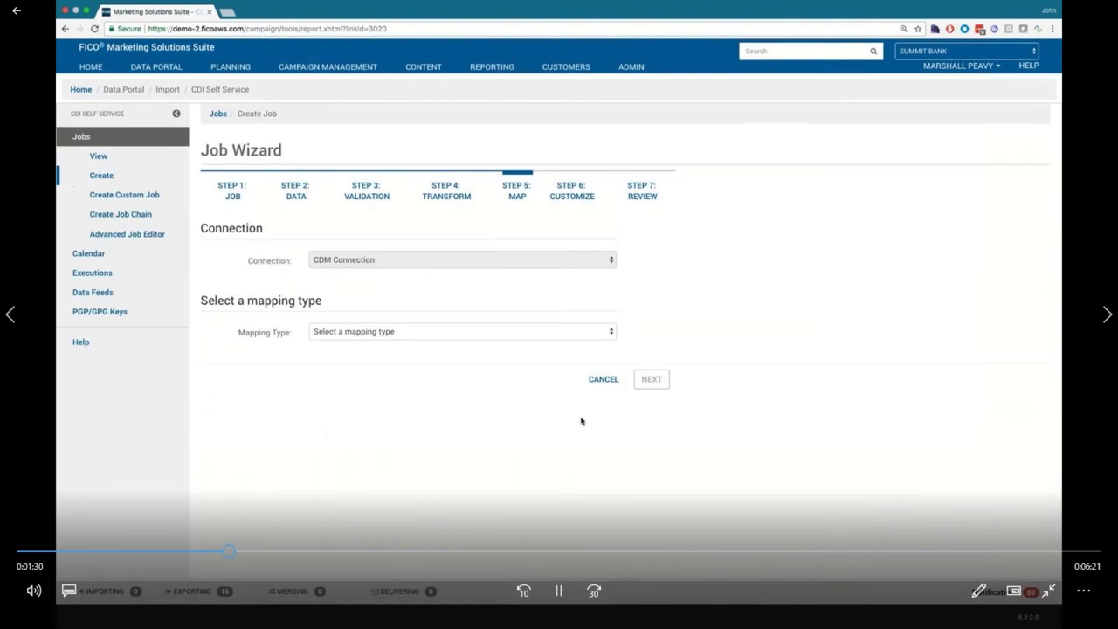
Step: Map into the custlist1 extension with Update and Insert loading, and list inputs for the EMAIL key
left_click(548, 335)
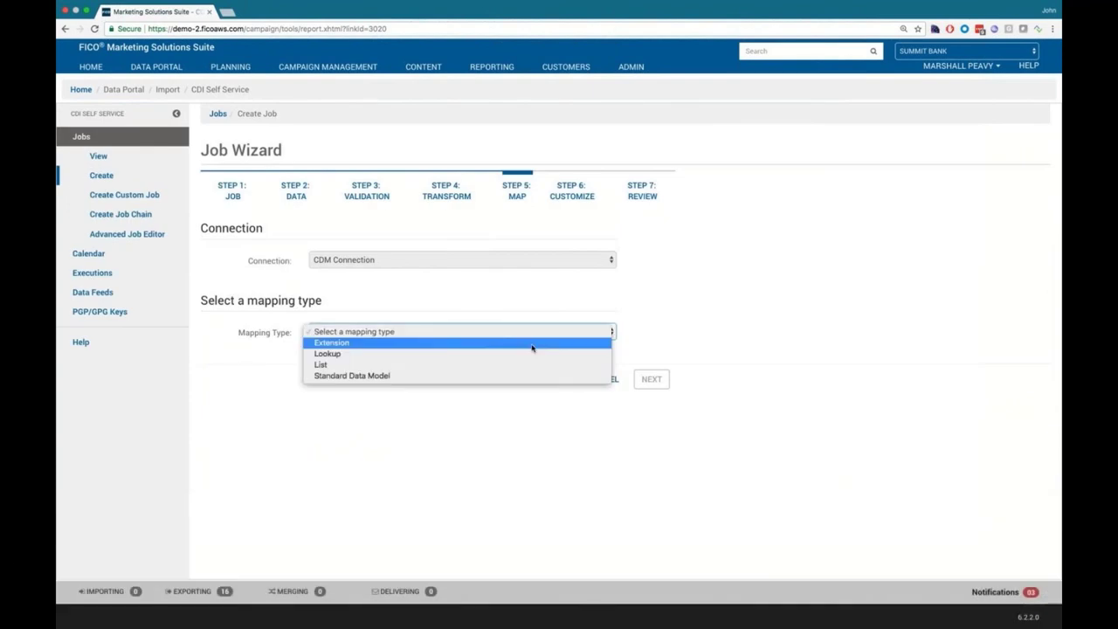
left_click(531, 345)
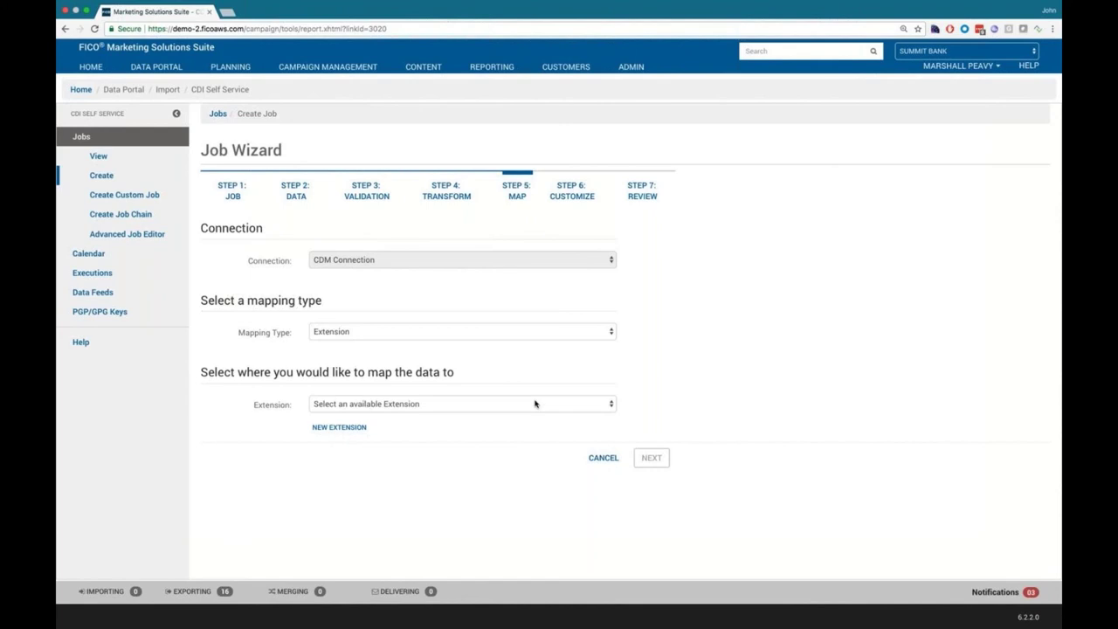
left_click(536, 404)
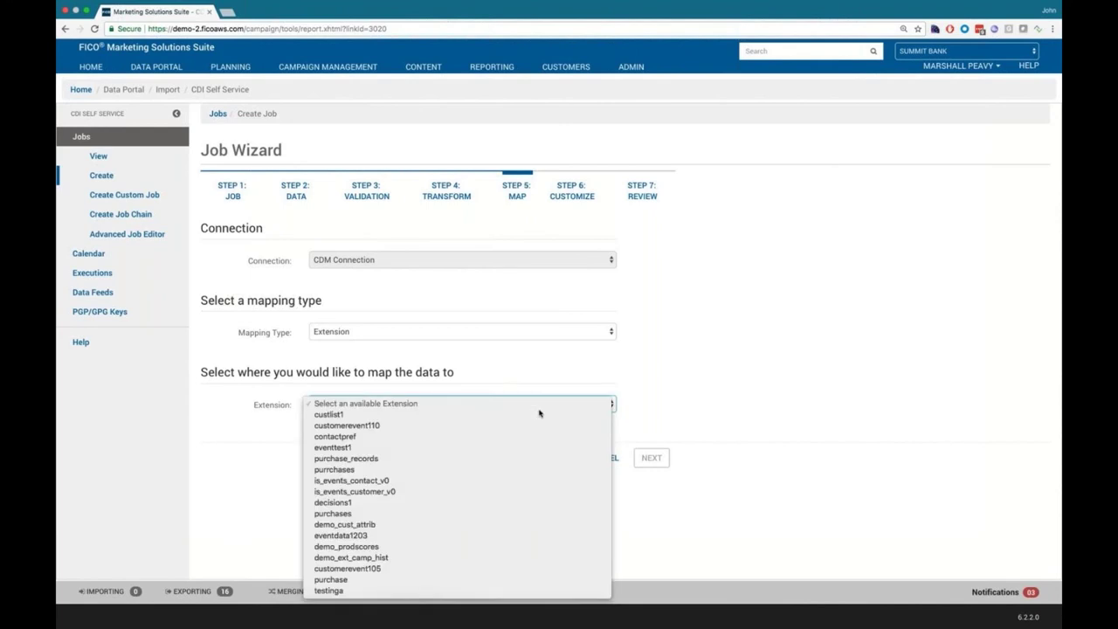
left_click(564, 415)
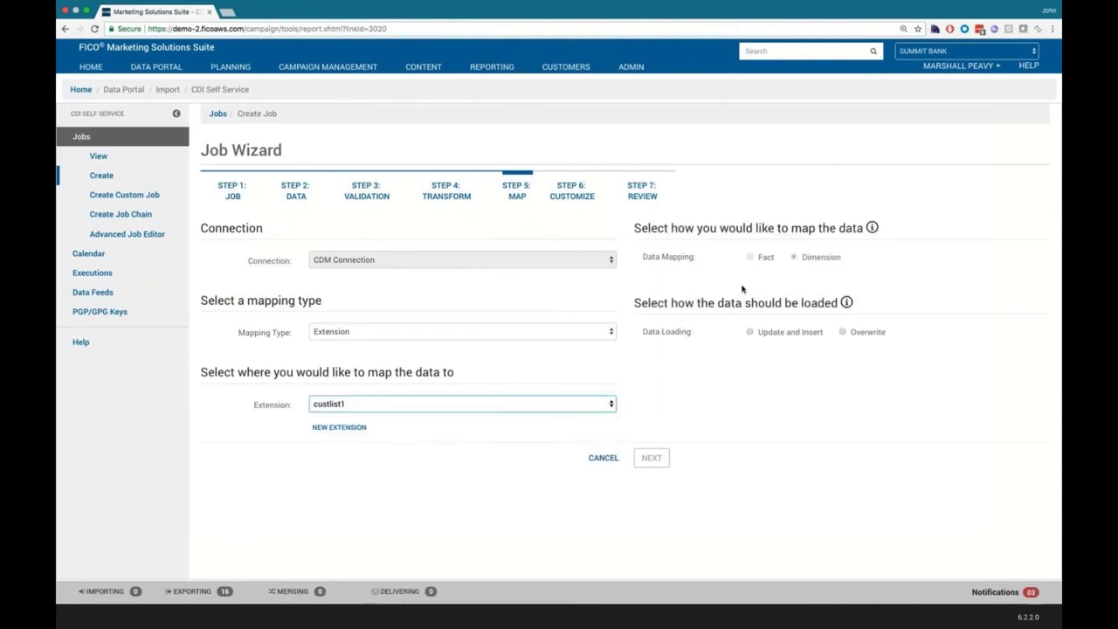
left_click(759, 333)
left_click(912, 433)
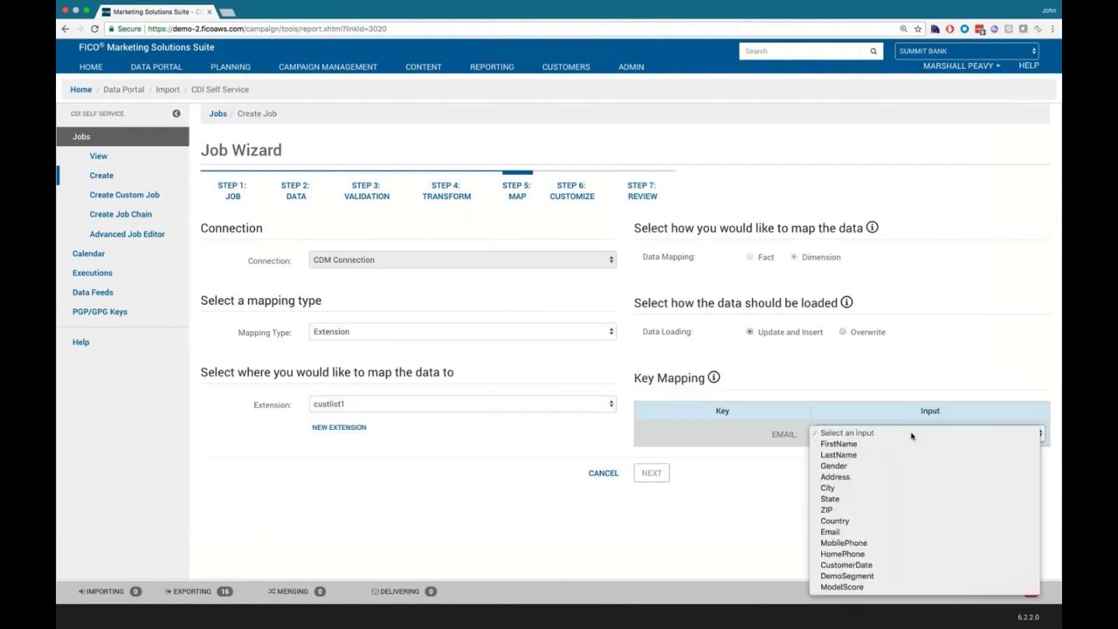
Step: Use the Email input as the EMAIL key
left_click(900, 532)
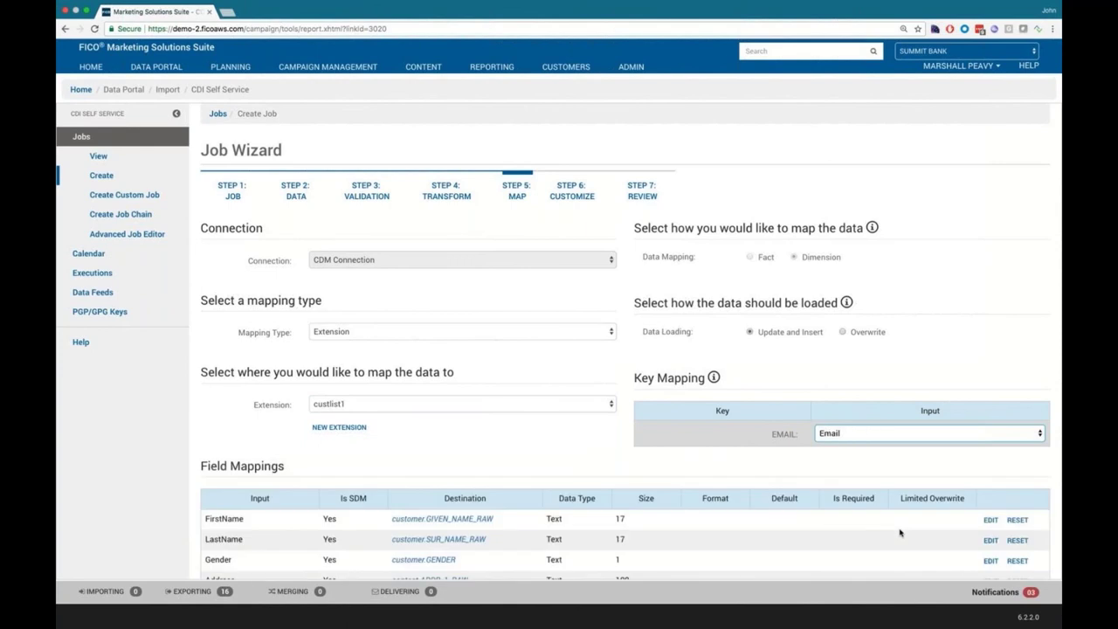
scroll(899, 532, "down", 3)
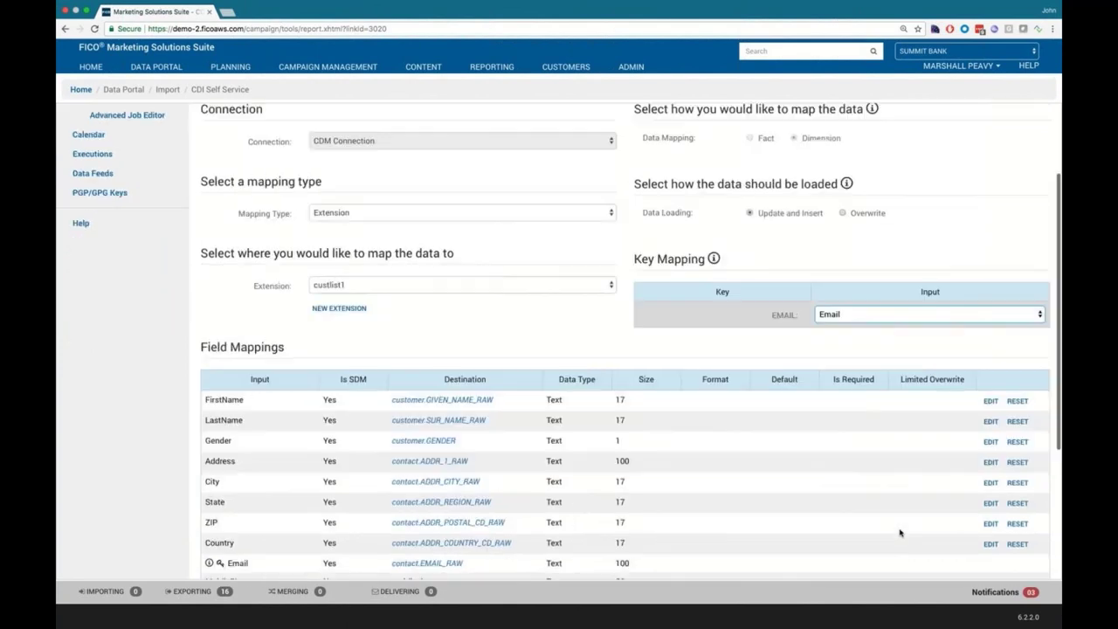
scroll(900, 532, "down", 1)
scroll(900, 532, "down", 4)
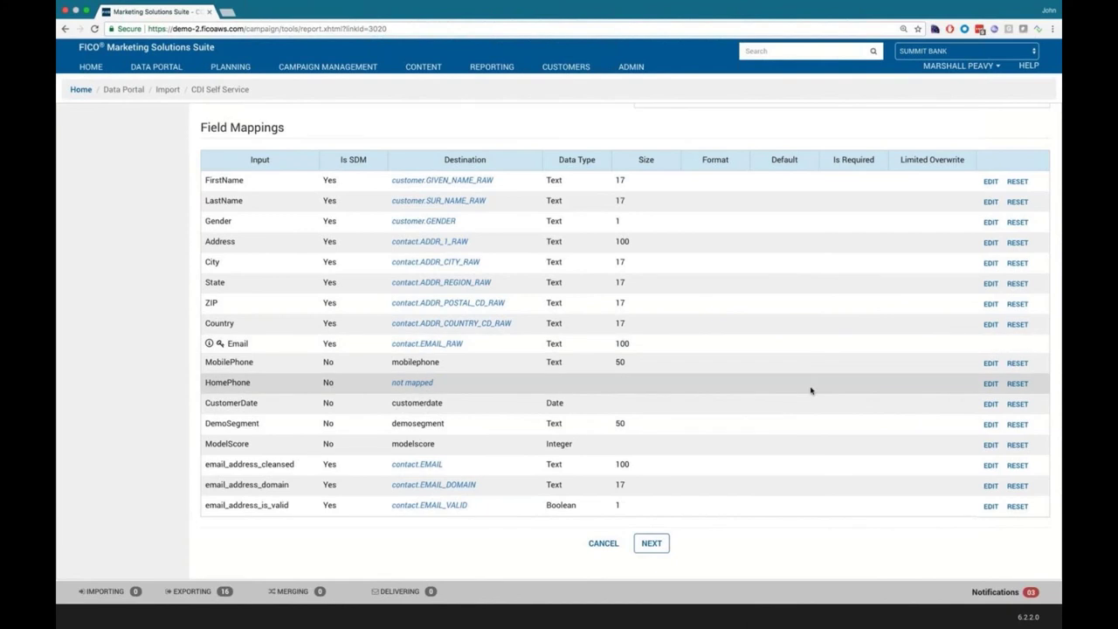
Step: Map HomePhone as an SDM field to contact.PHONE and save the mapping
left_click(990, 383)
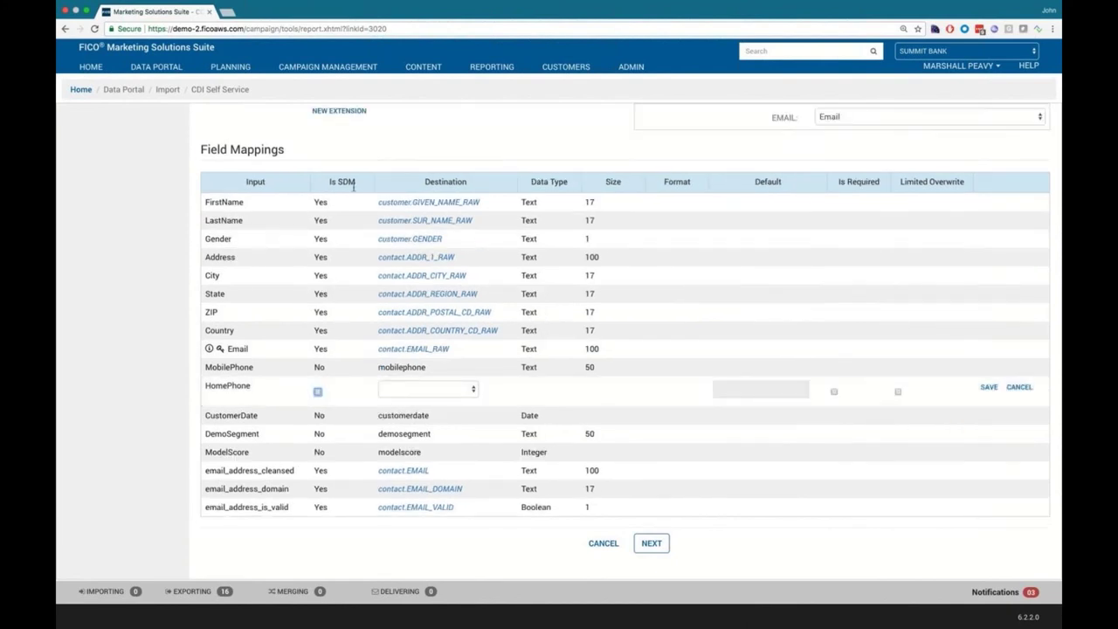
left_click(318, 393)
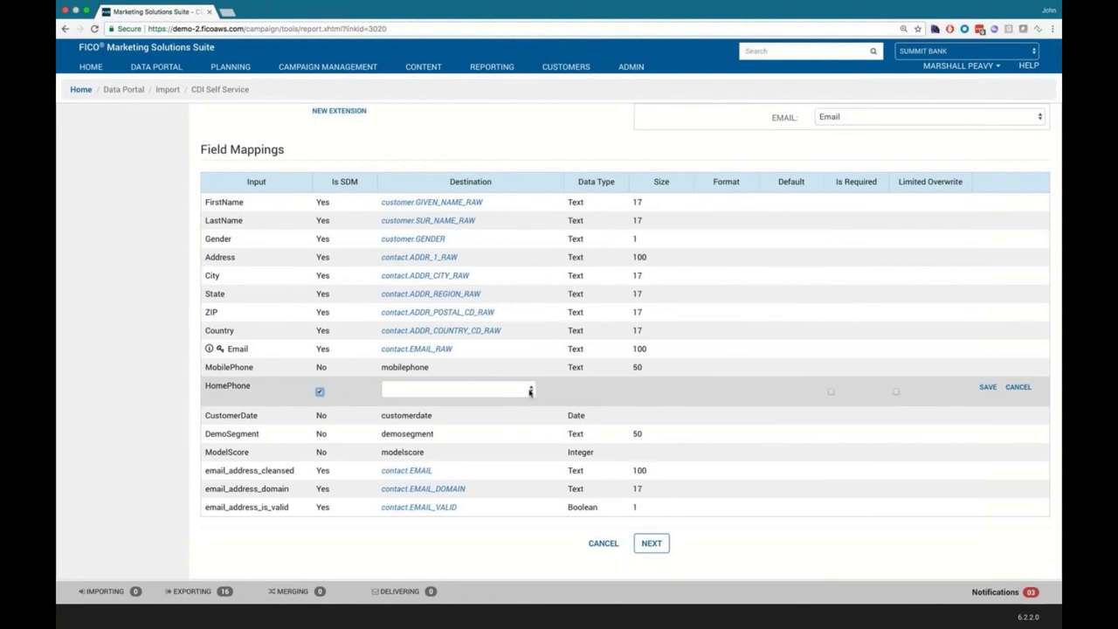
left_click(529, 393)
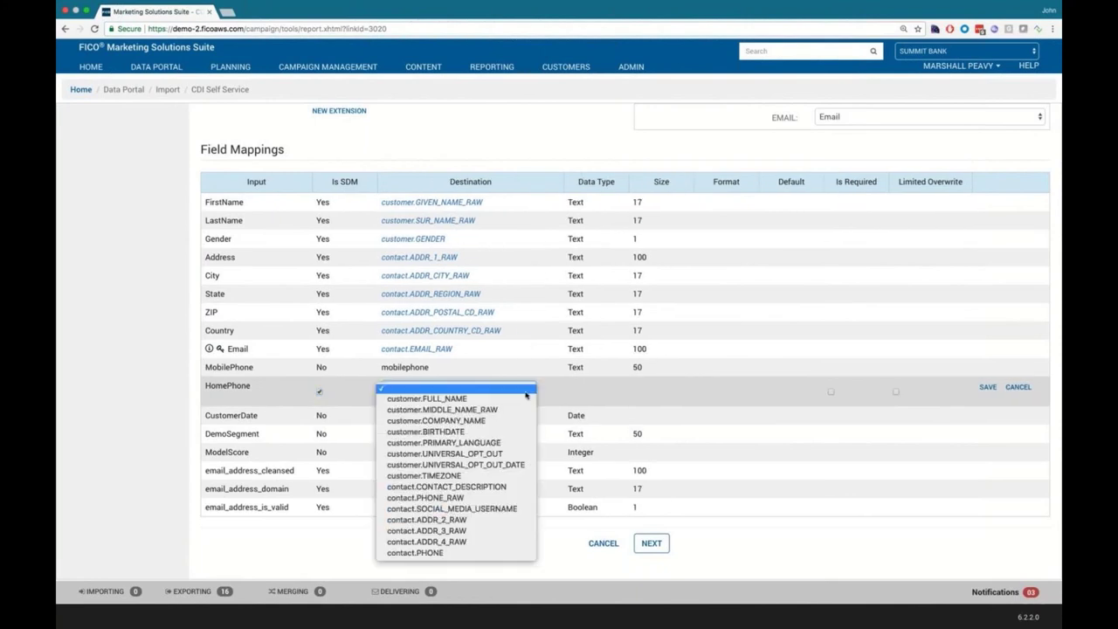
left_click(489, 553)
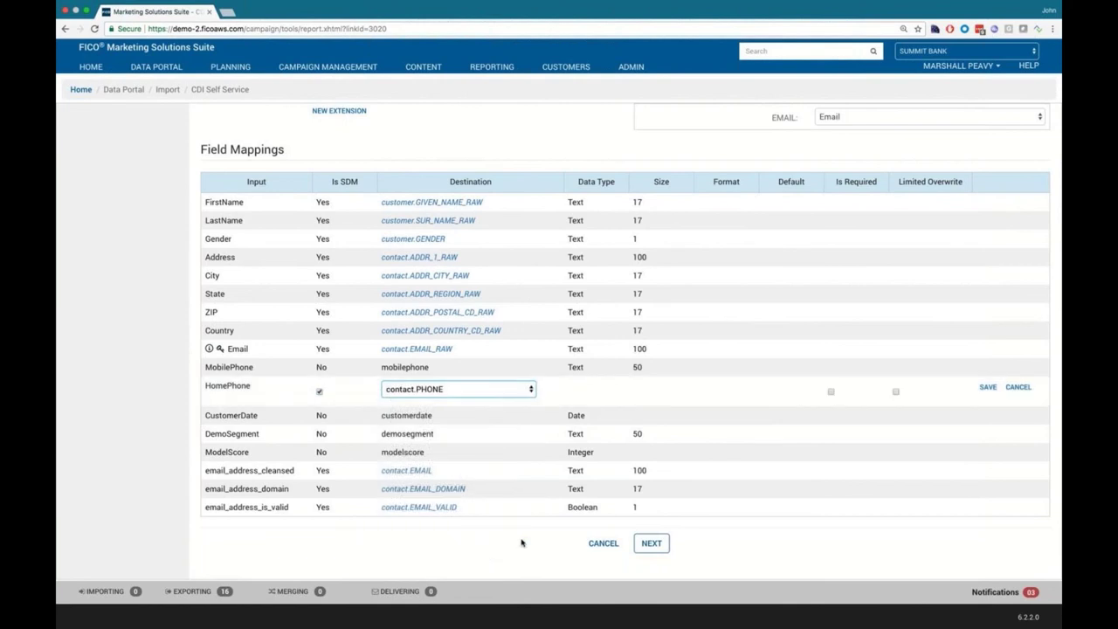
left_click(989, 389)
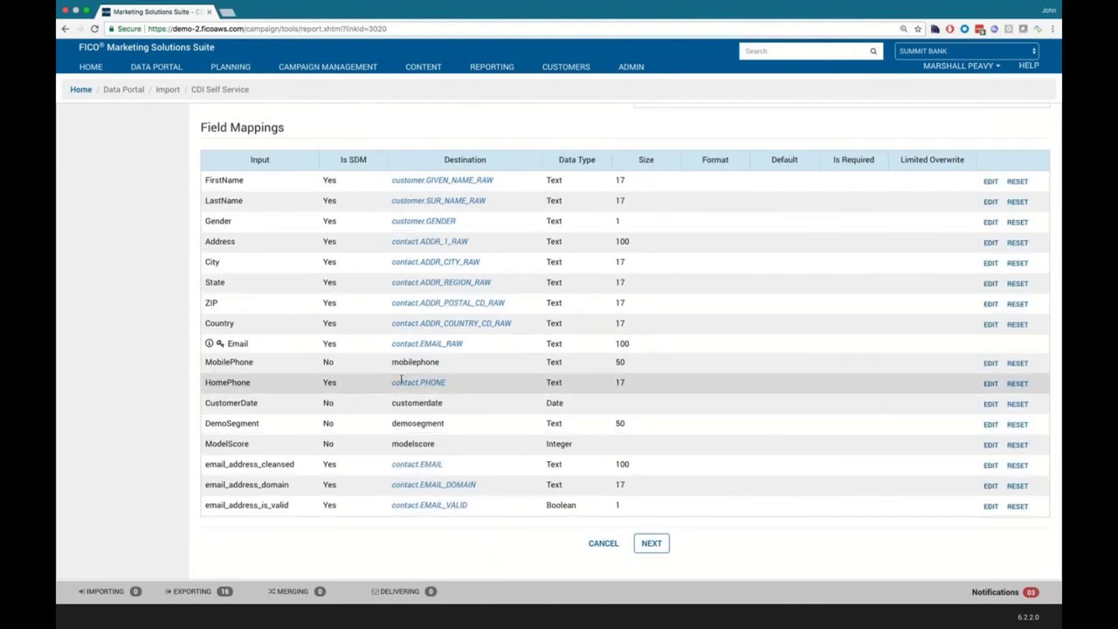
Step: Pass the Customize step, inspect the Source Code on Review, and create the Customer Model Scores job
left_click(651, 543)
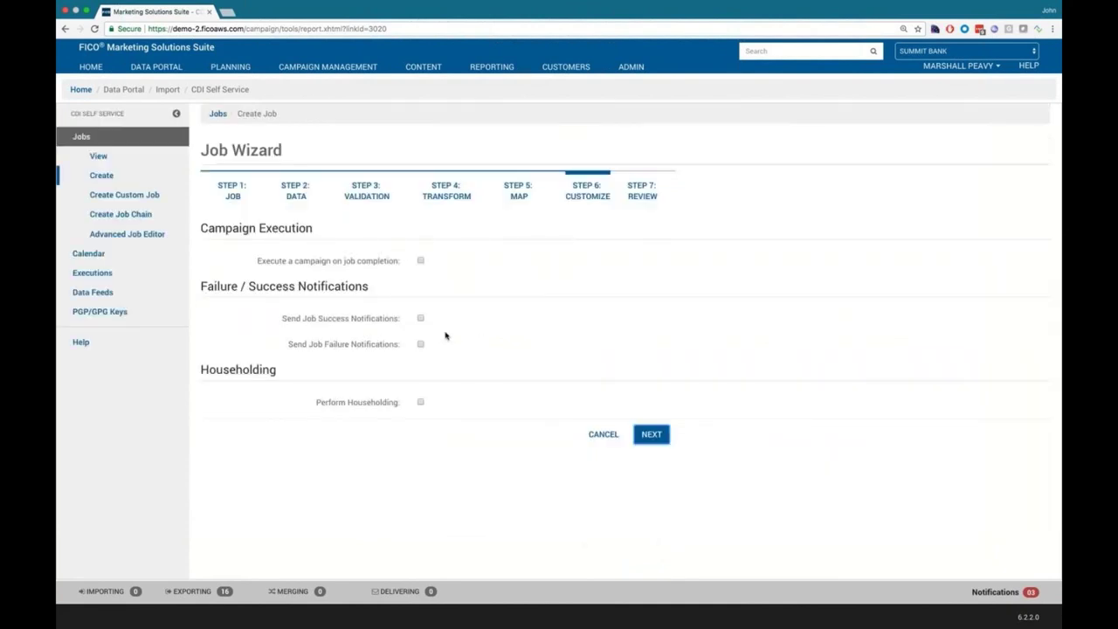
left_click(652, 434)
scroll(654, 436, "down", 2)
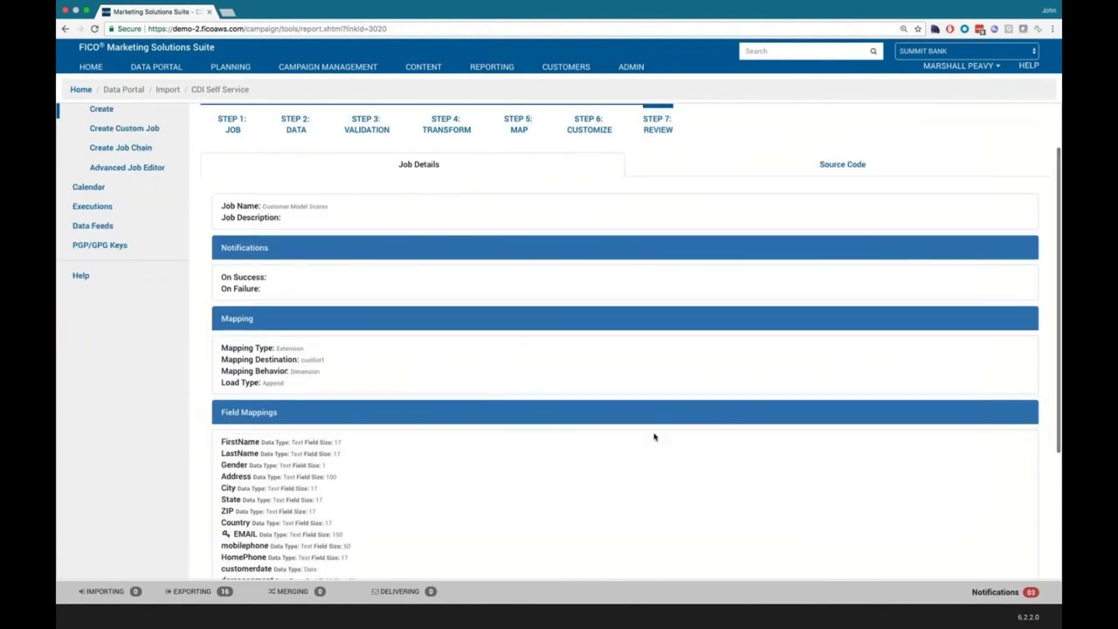
left_click(859, 166)
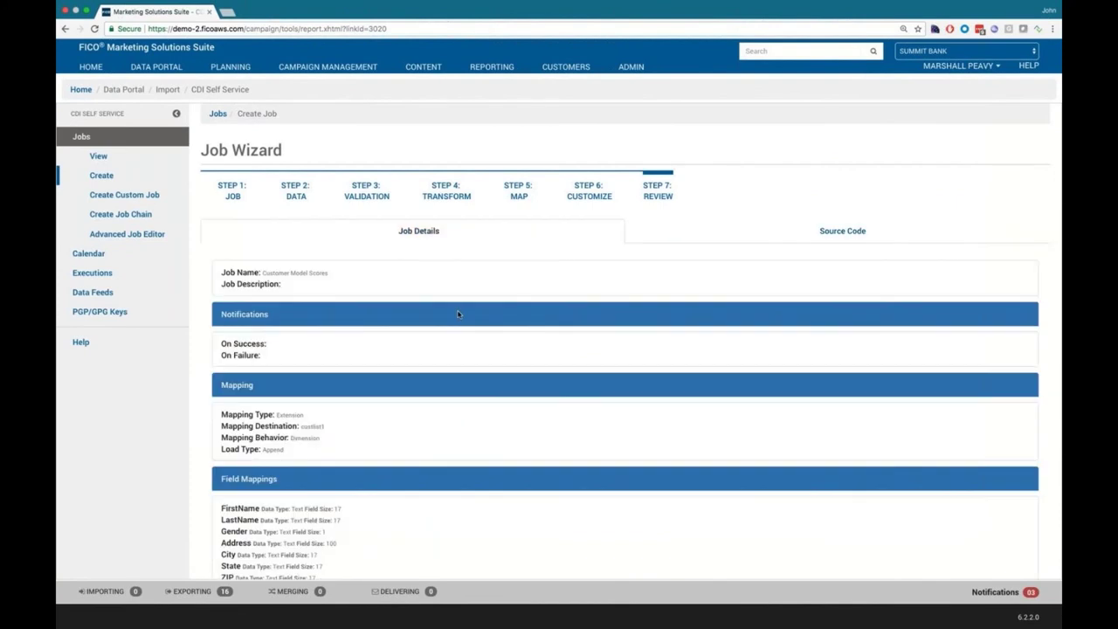
scroll(458, 314, "down", 5)
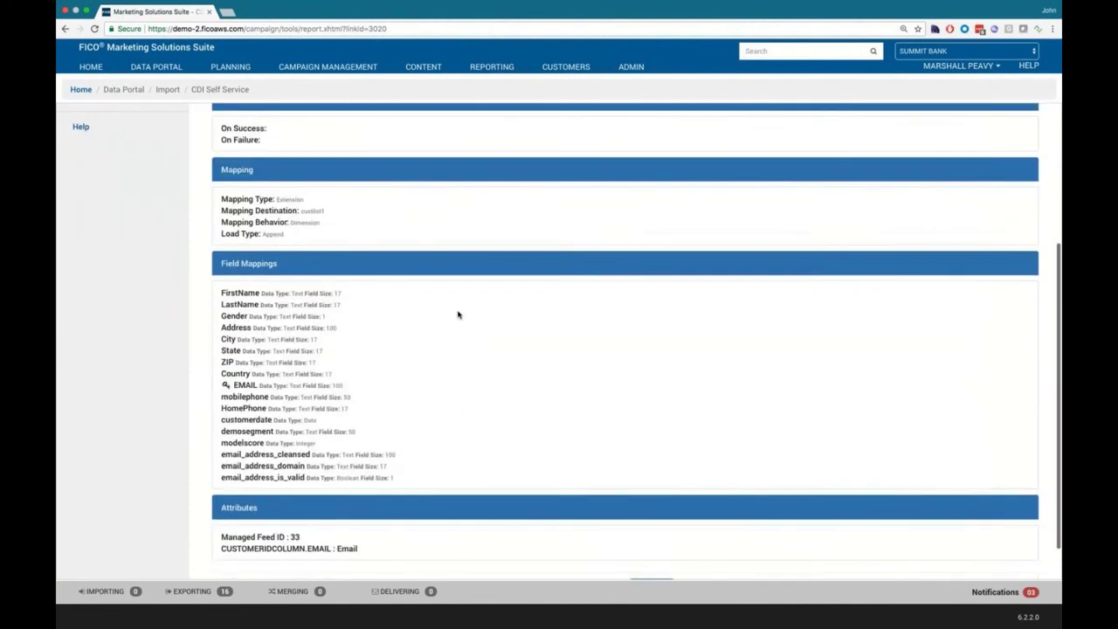
scroll(458, 314, "down", 1)
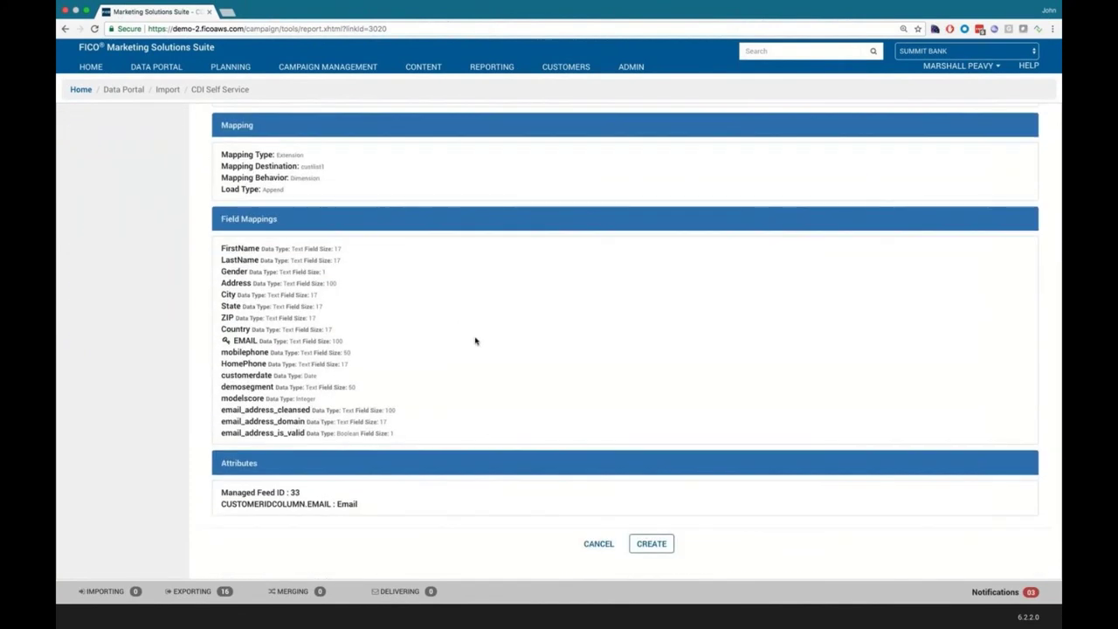
left_click(654, 543)
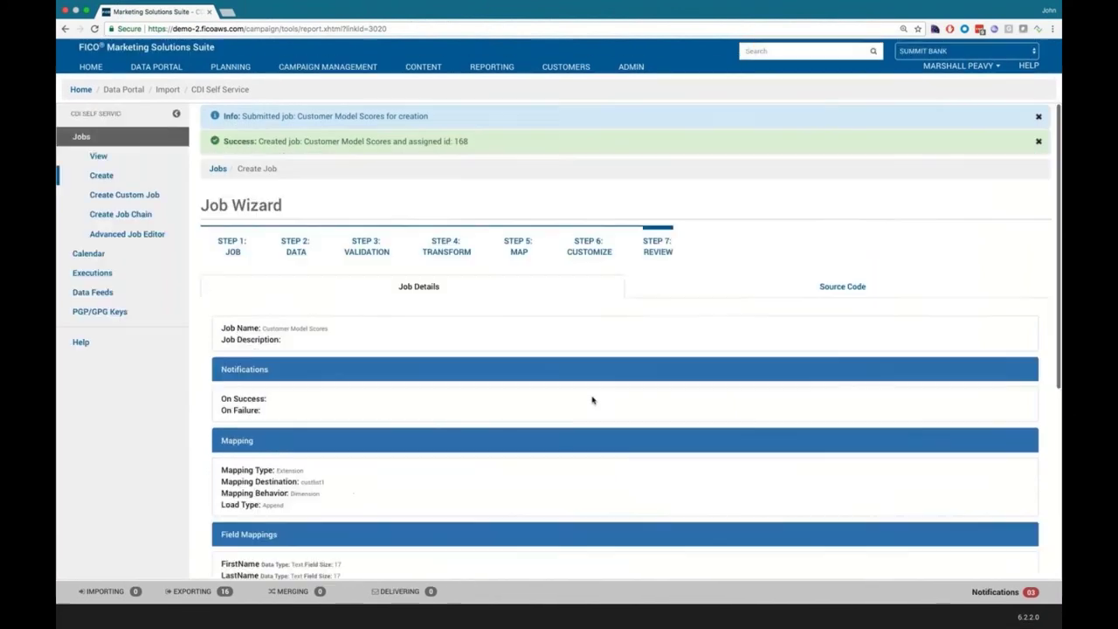
Step: Open the import jobs list to see new job 168 awaiting execution
left_click(99, 158)
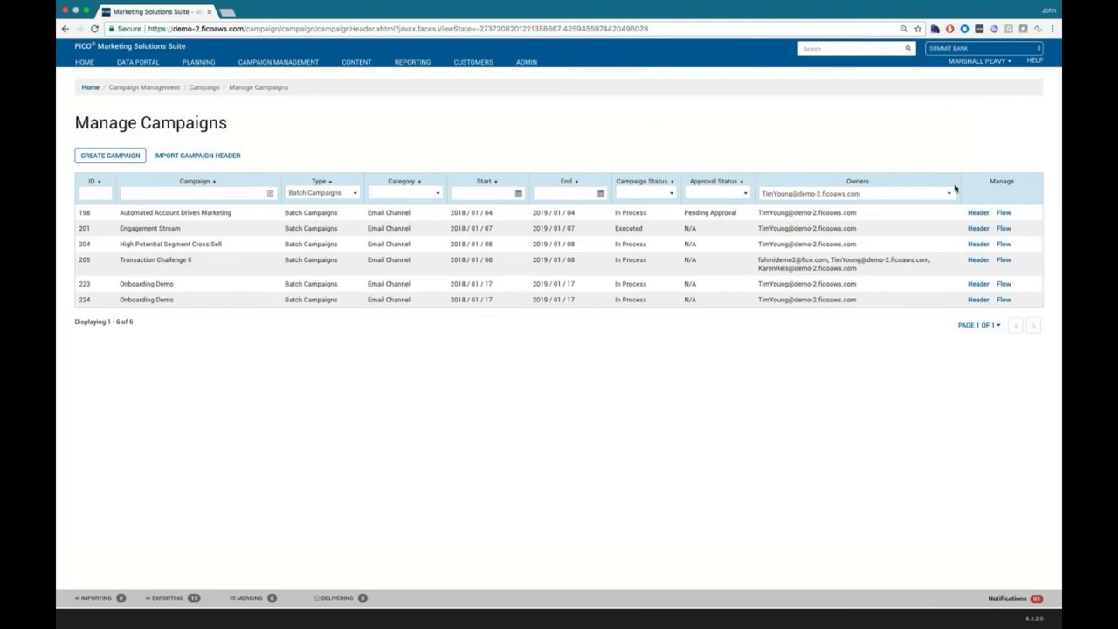
Step: Open the Automated Account Driven Marketing flow and the full configuration of the BRCC decision cell
left_click(1004, 213)
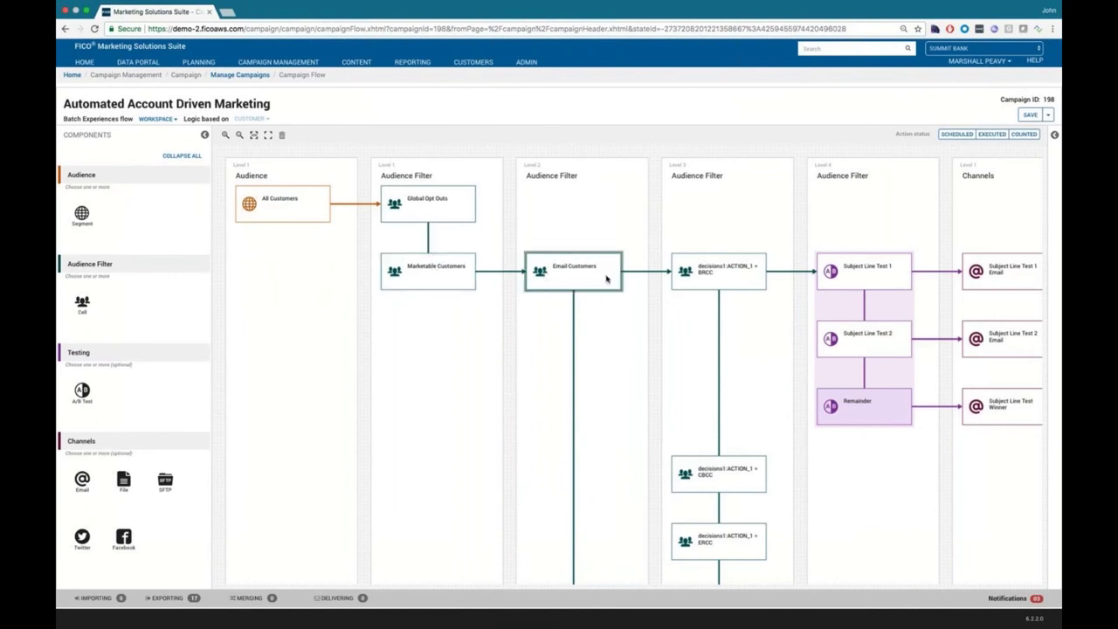
left_click(712, 285)
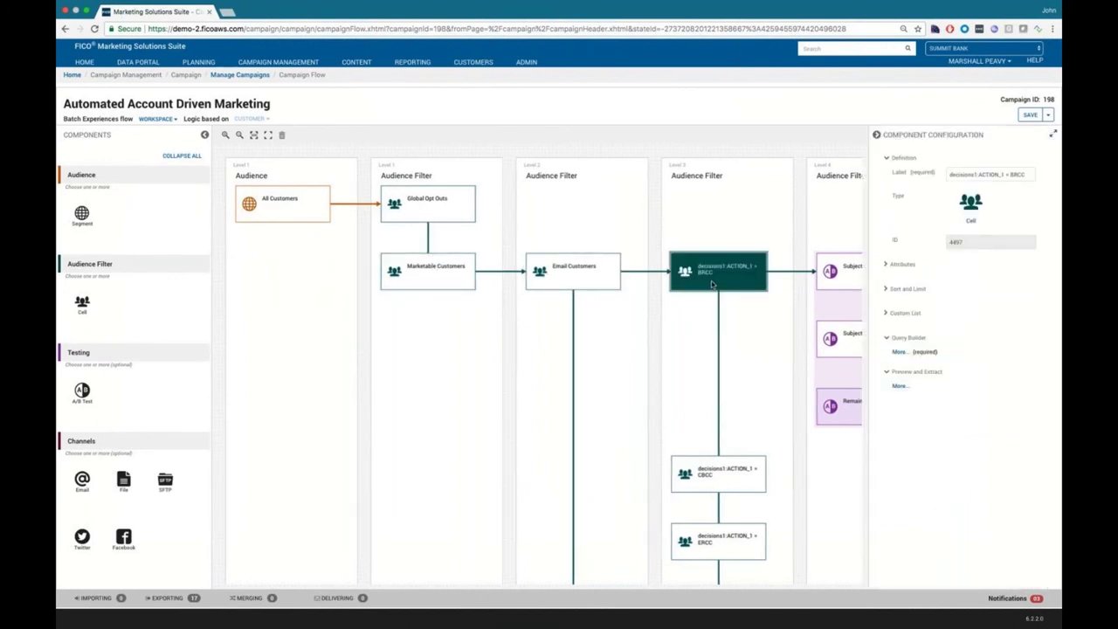
left_click(898, 352)
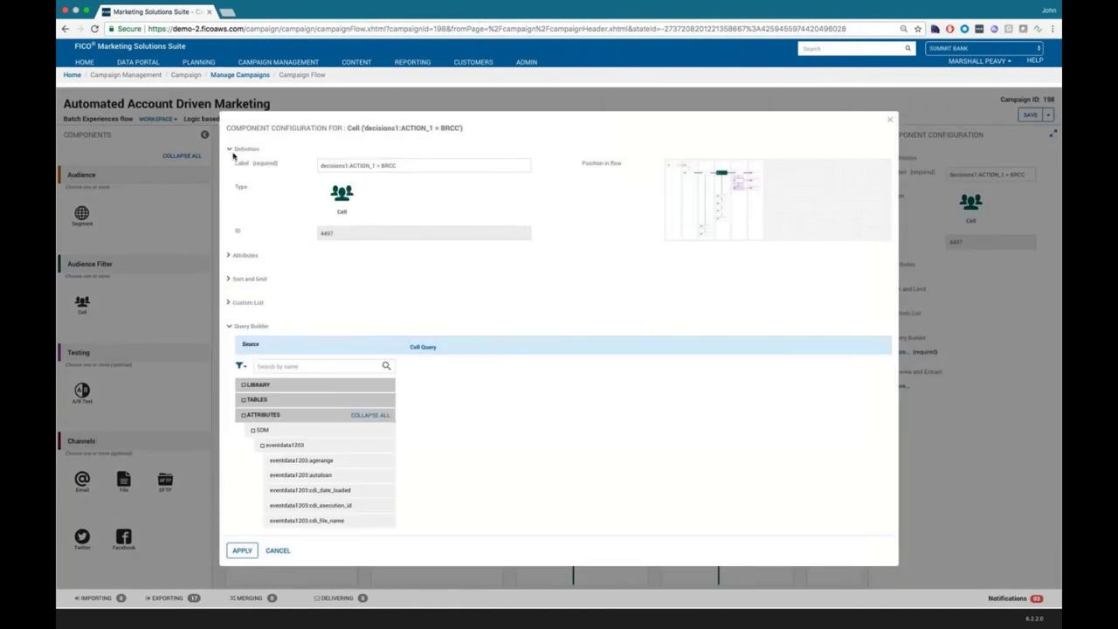
Step: Review the BRCC cell settings, then bring up the Subject Line Test 1 configuration
left_click(230, 150)
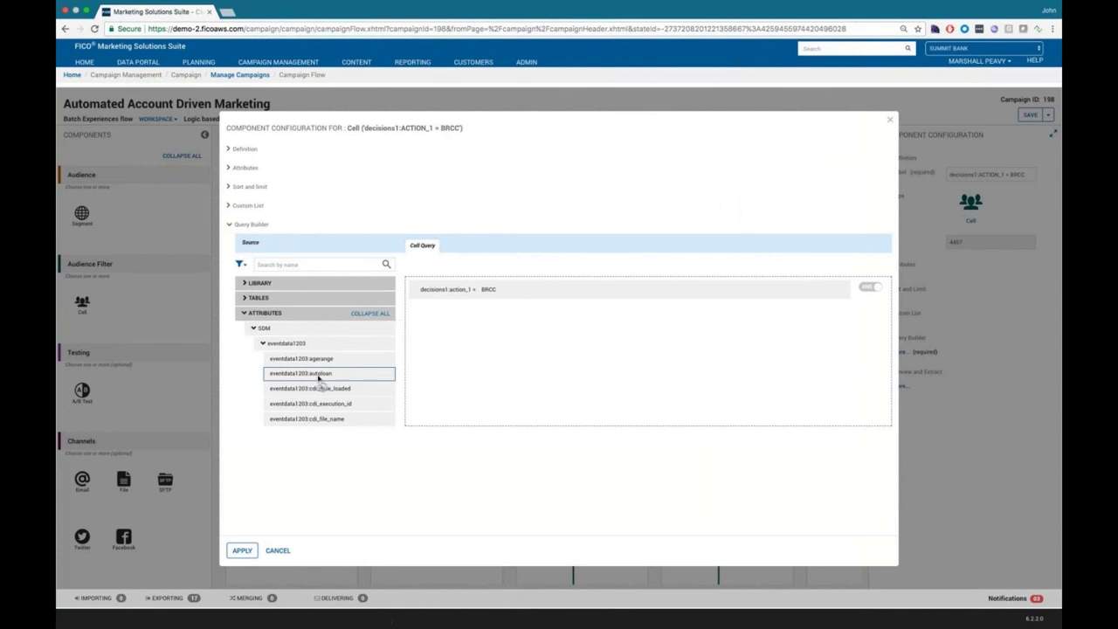
scroll(320, 375, "down", 5)
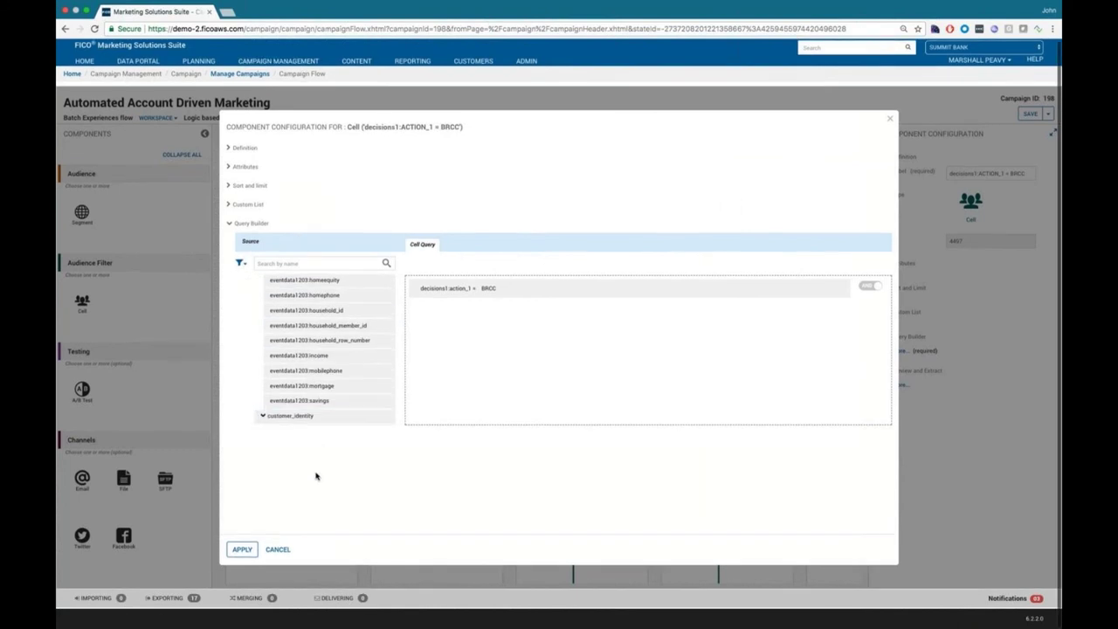
left_click(284, 552)
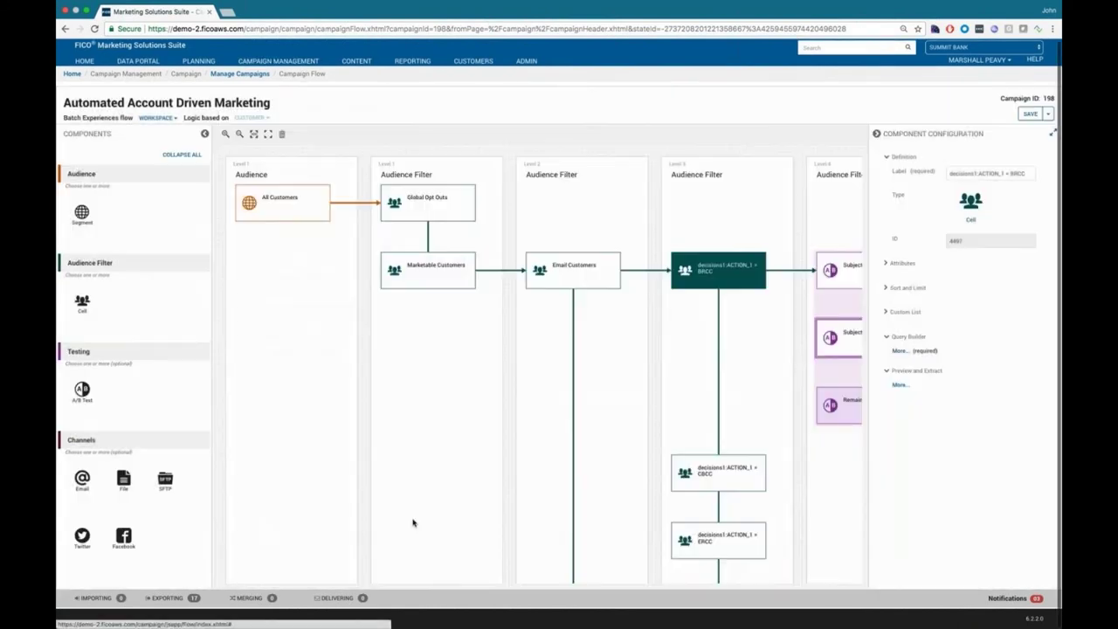
left_click(877, 133)
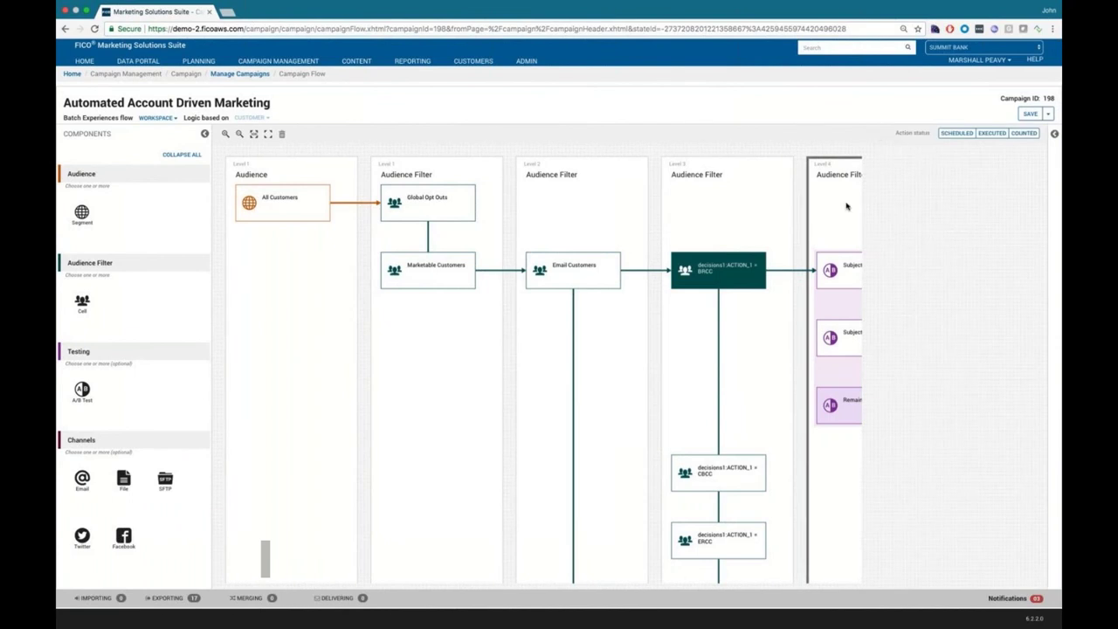
left_click(841, 270)
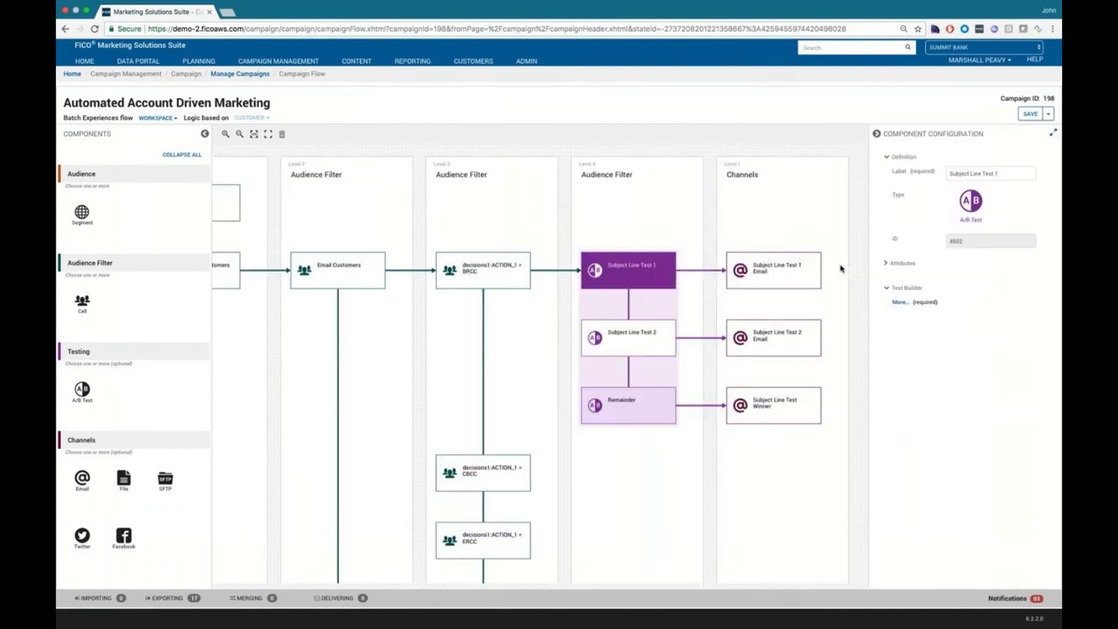
left_click(899, 302)
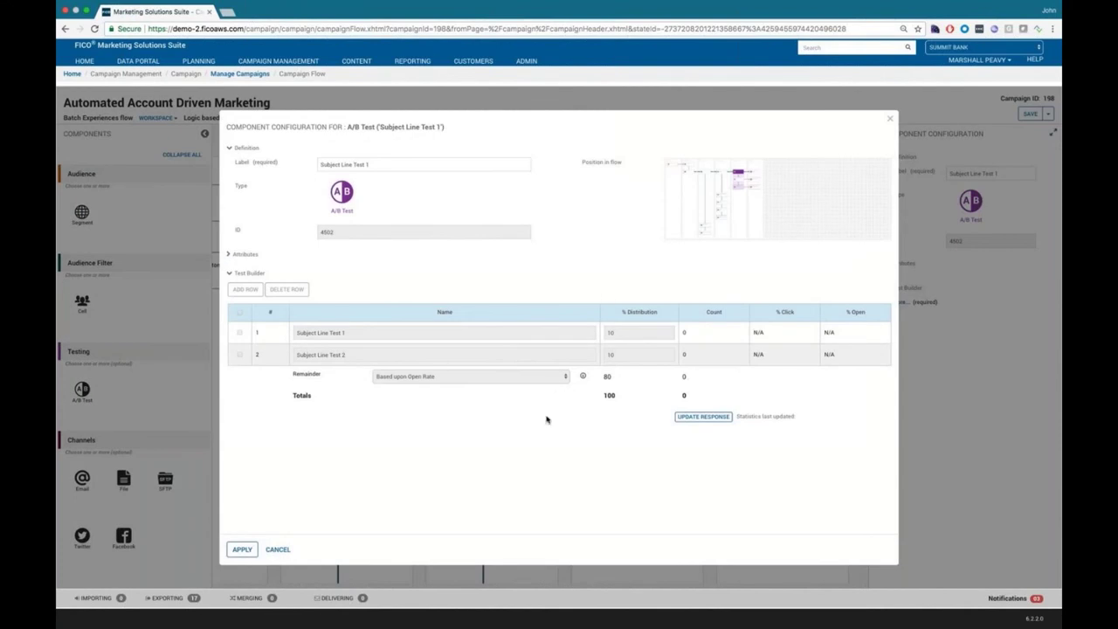
left_click(278, 549)
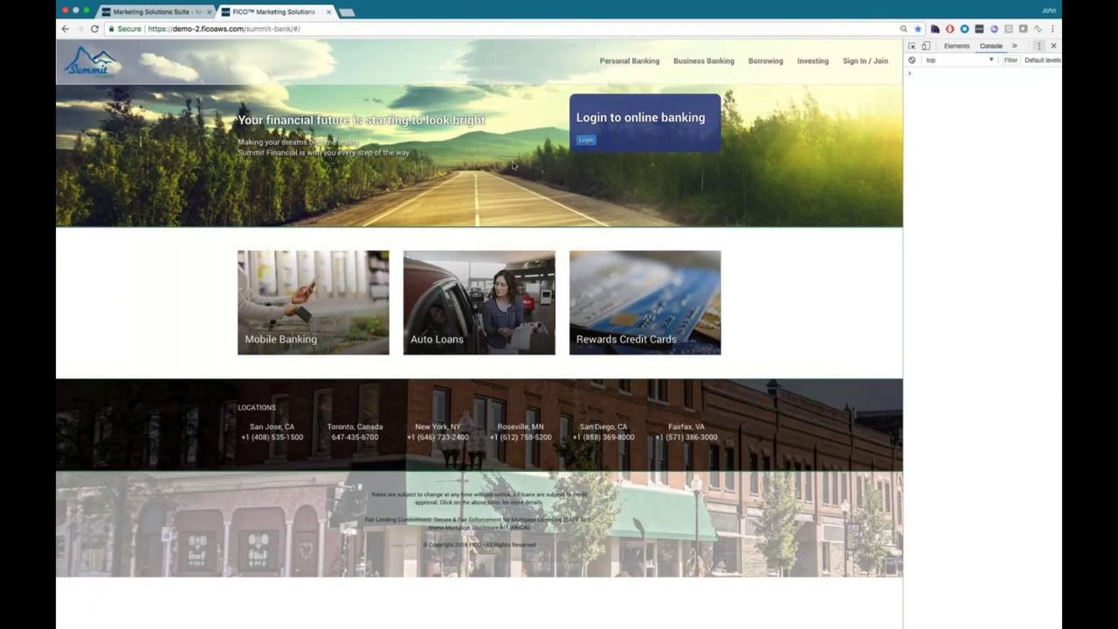
Step: In the RTPSO All Offers flow's Components panel, collapse Start and expand Decision Services
mouse_move(515, 166)
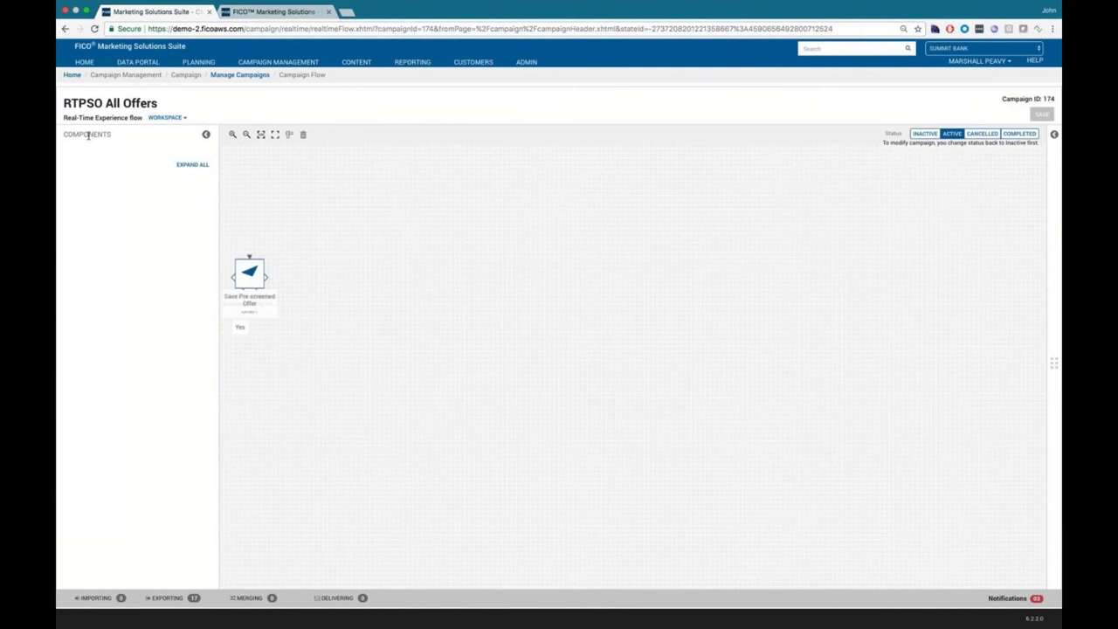
left_click(96, 175)
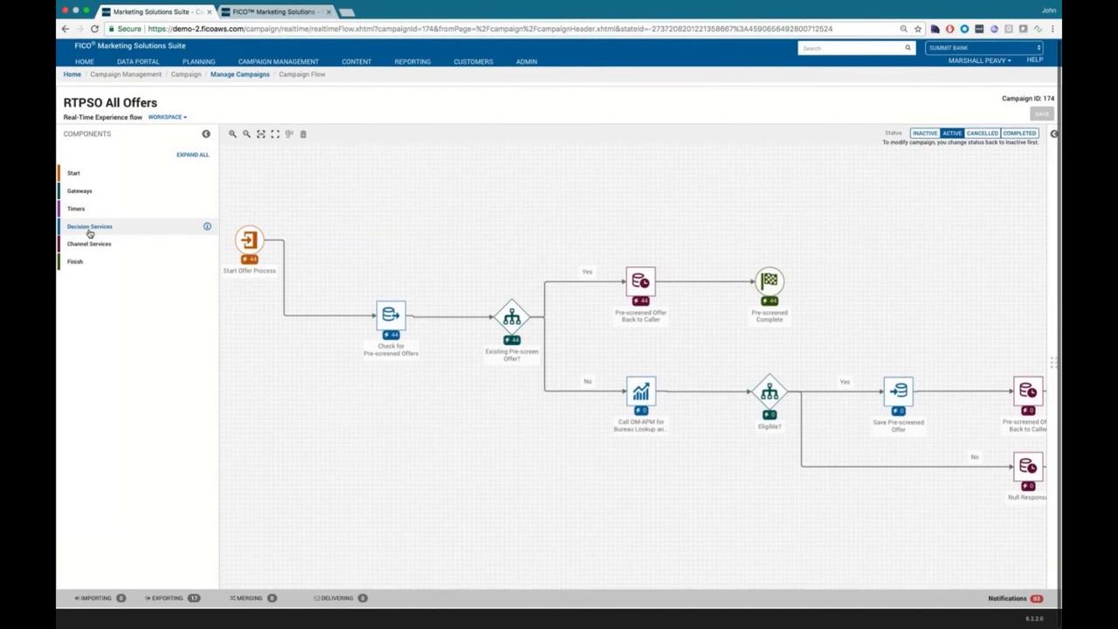
left_click(92, 229)
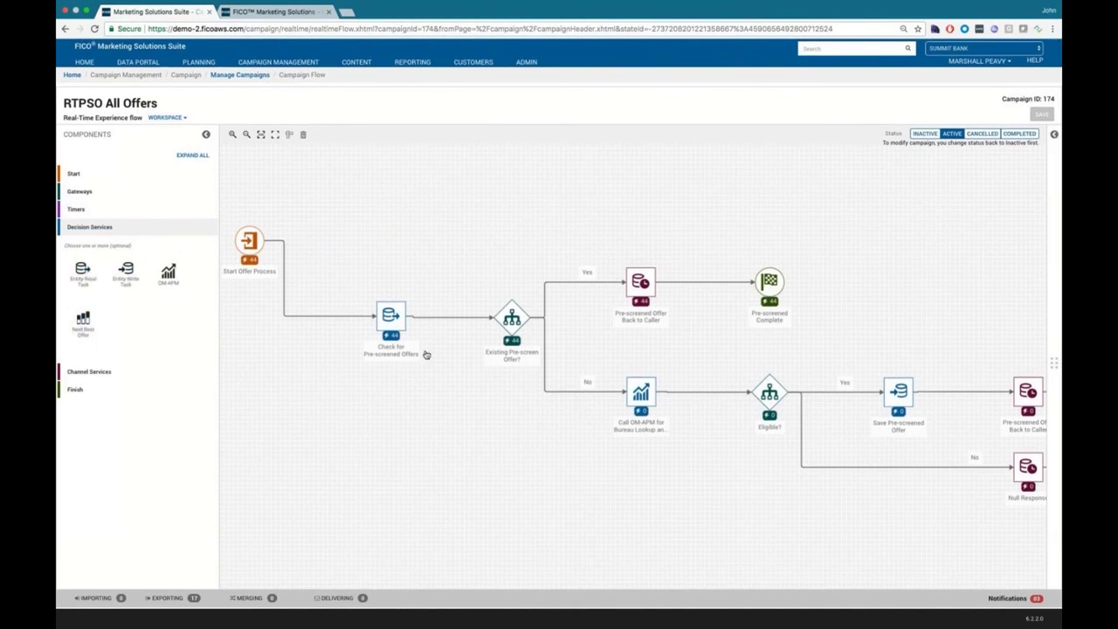
mouse_move(564, 557)
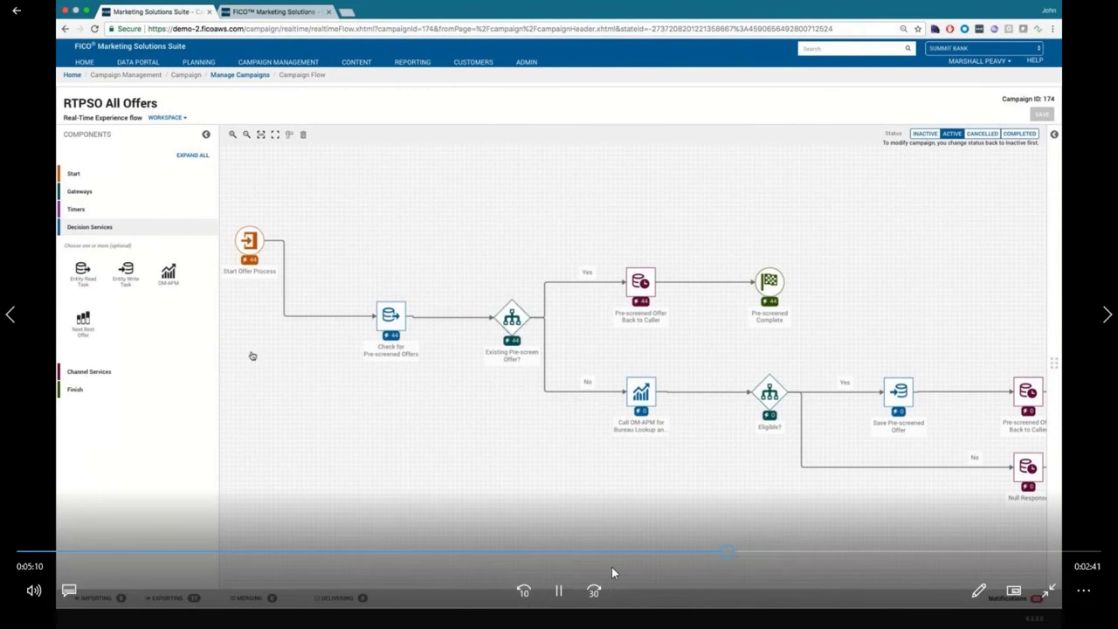
Step: Expand the Gateways components group, then switch to the Summit Bank demo site tab
left_click(559, 592)
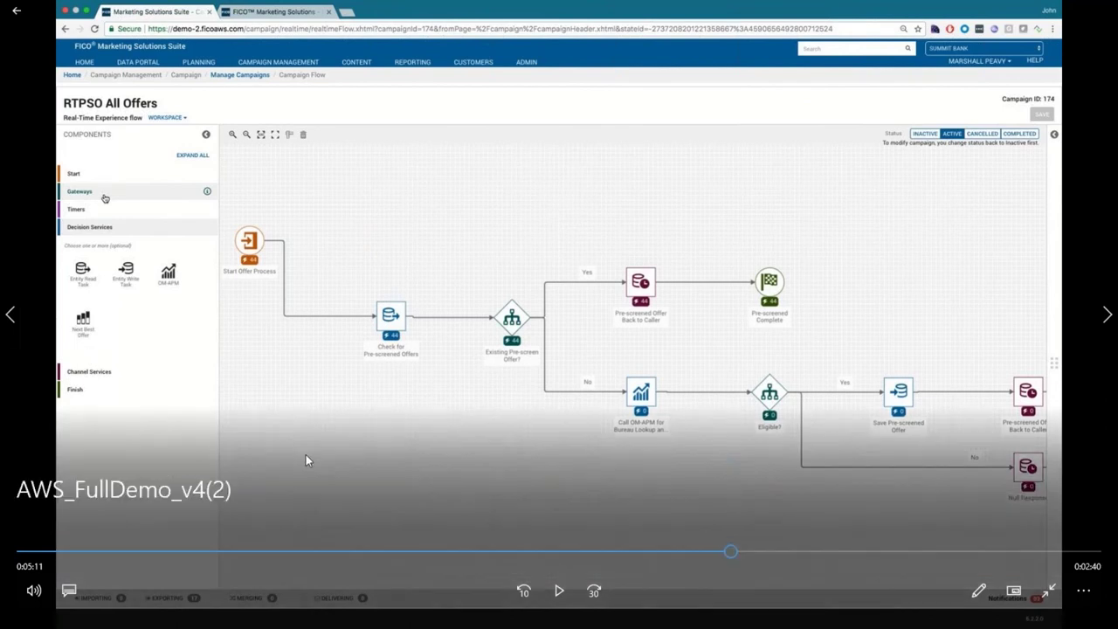
left_click(559, 593)
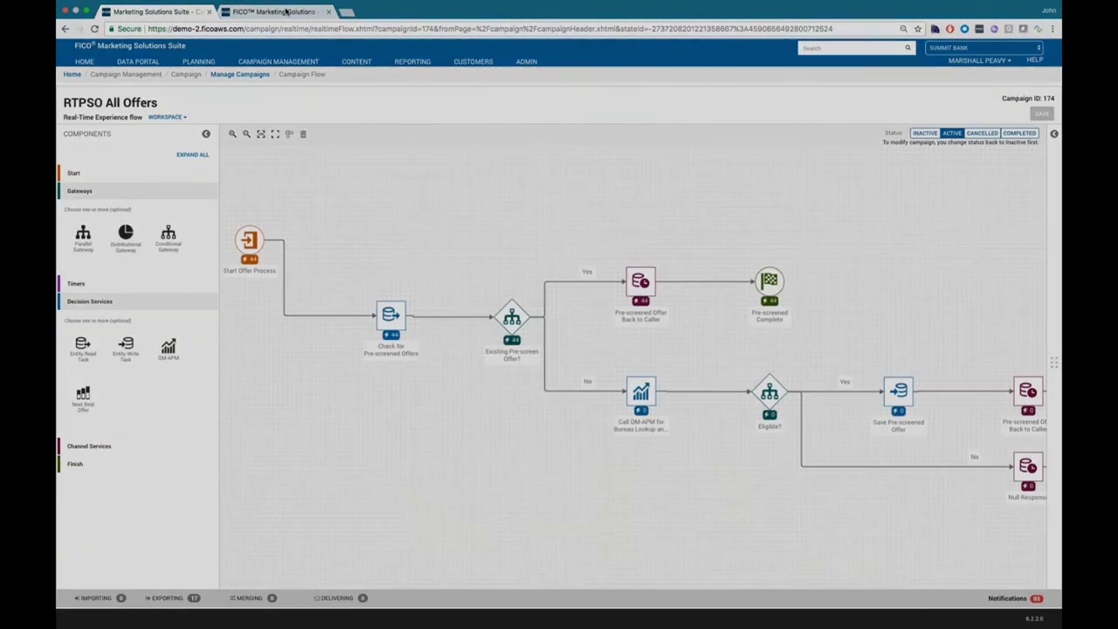
left_click(285, 11)
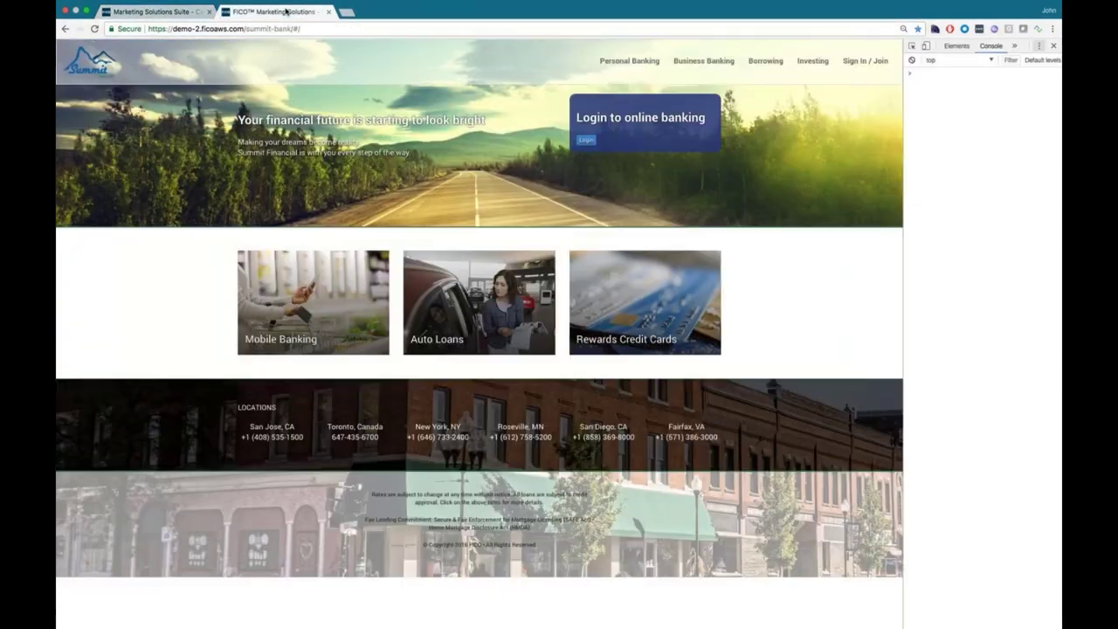
Step: Log in to Summit Bank online banking with the customer's email and password
left_click(592, 141)
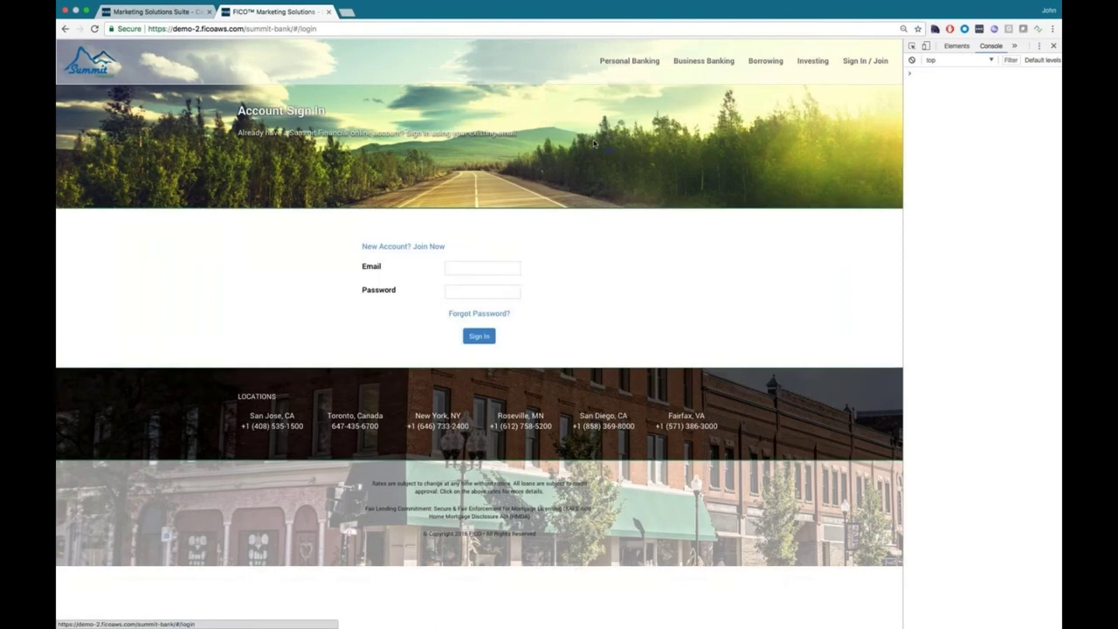
left_click(485, 267)
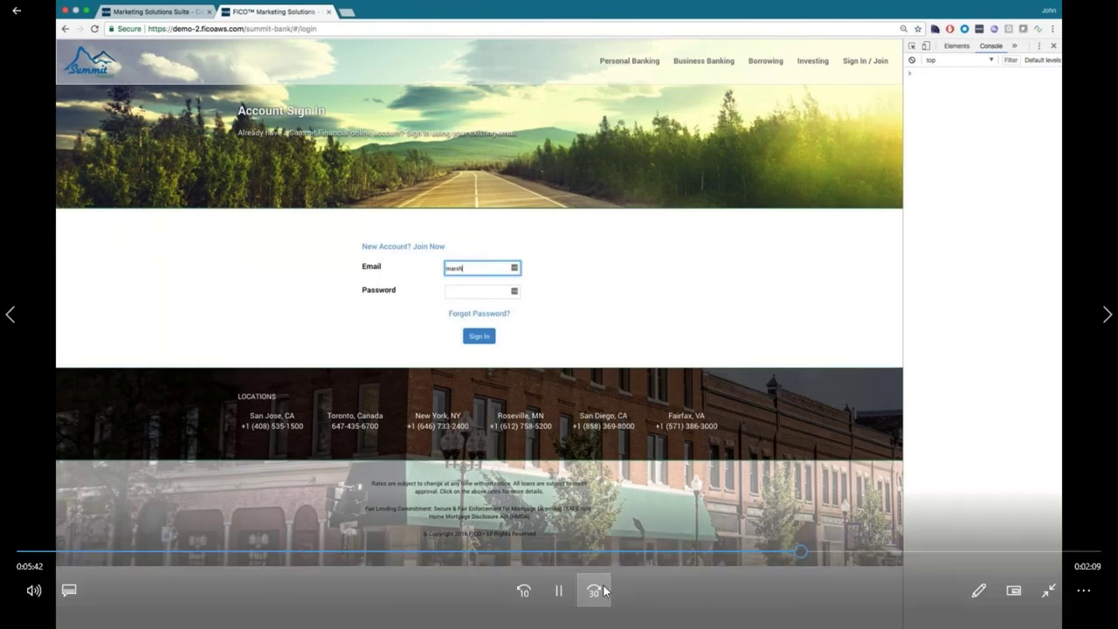
left_click(554, 592)
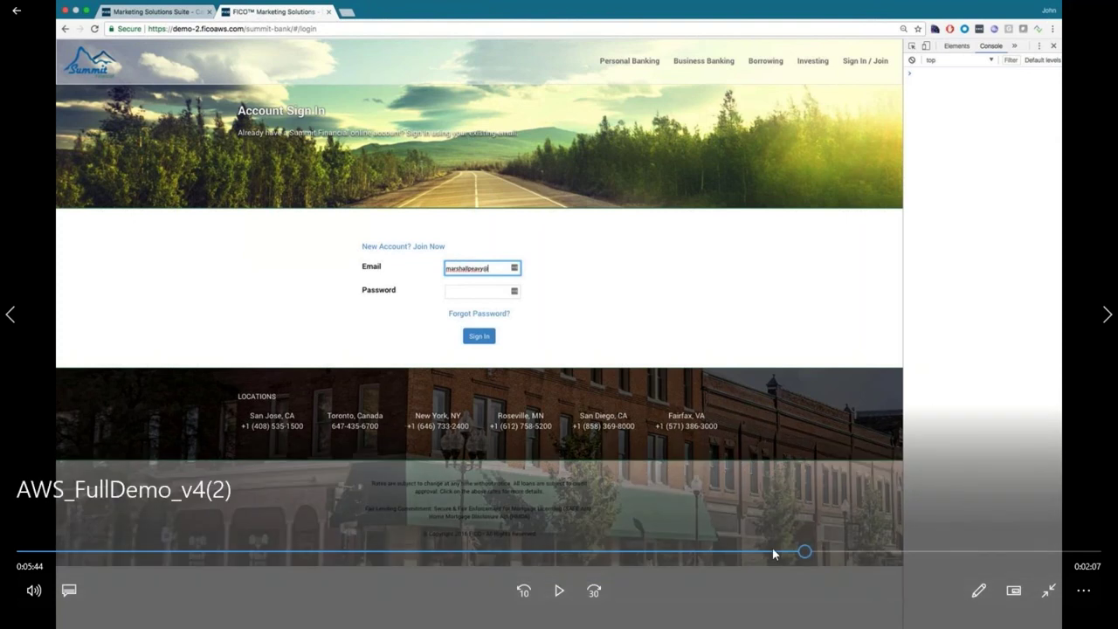
left_click(559, 594)
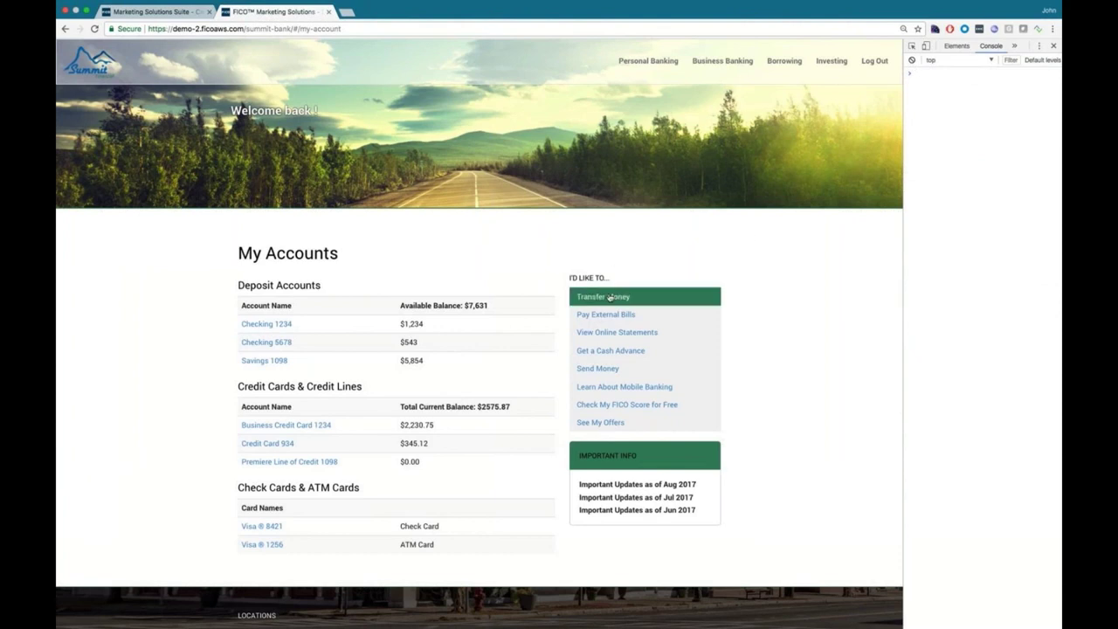
Step: Open See My Offers and highlight the offered interest rate and maximum loan amount in the console
left_click(608, 422)
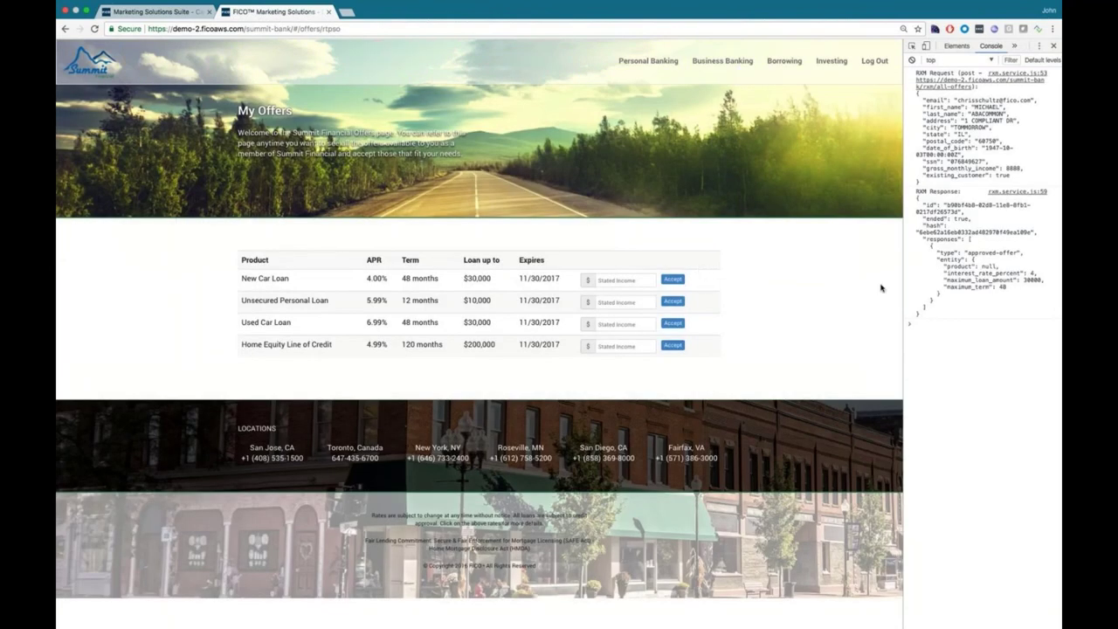
left_click_drag(1044, 280, 1011, 280)
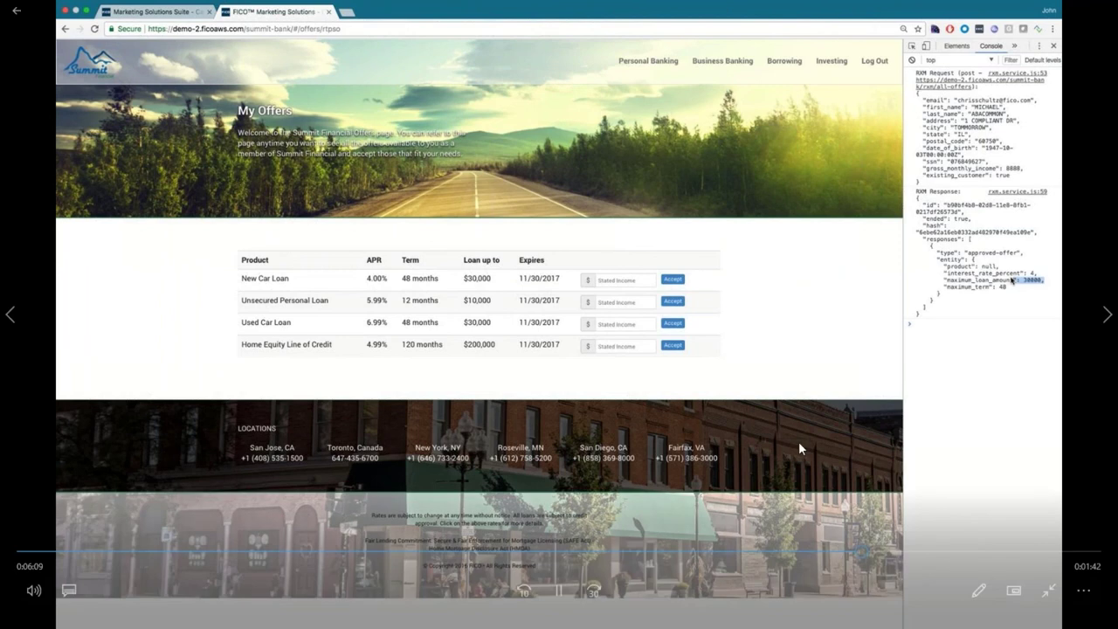
left_click(559, 593)
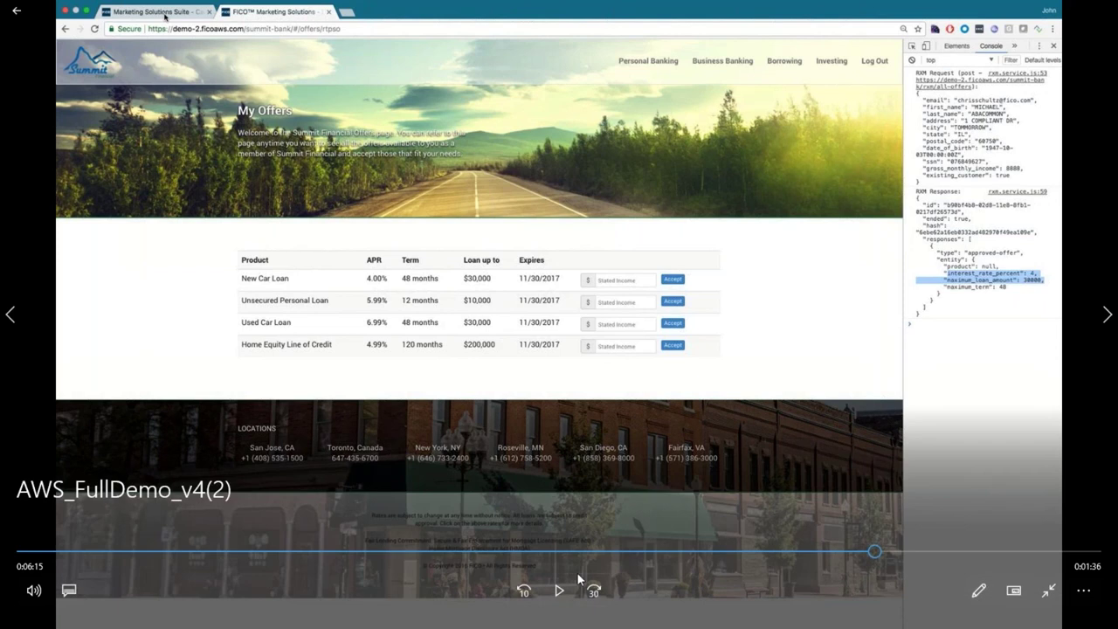
left_click(558, 591)
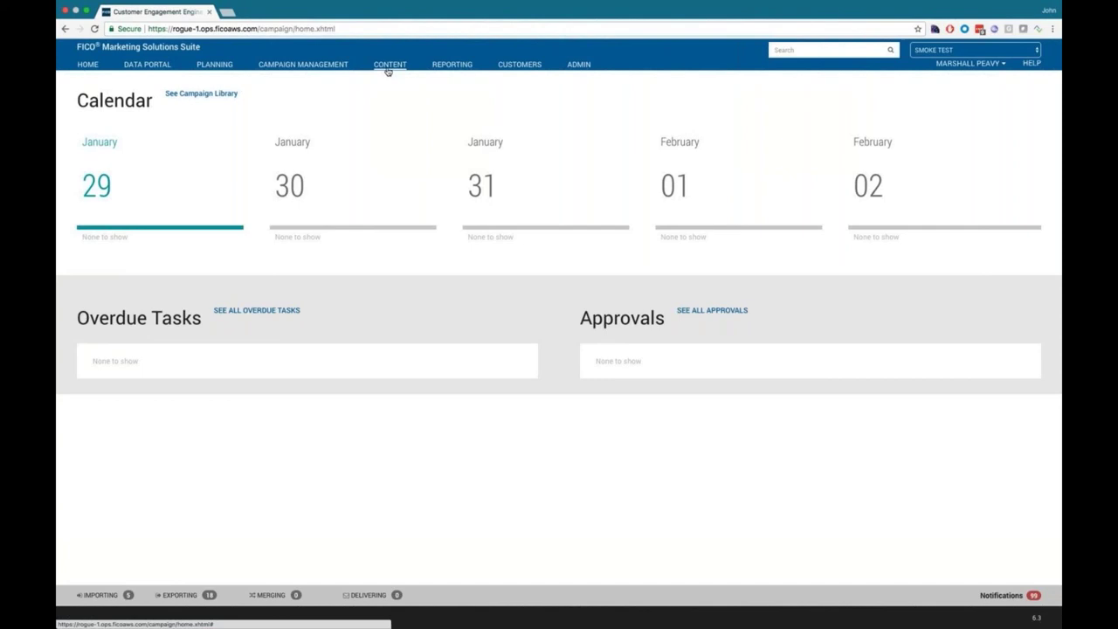
Step: Go to CONTENT > Manage Digital Assets to list the 95 uploaded assets
left_click(387, 67)
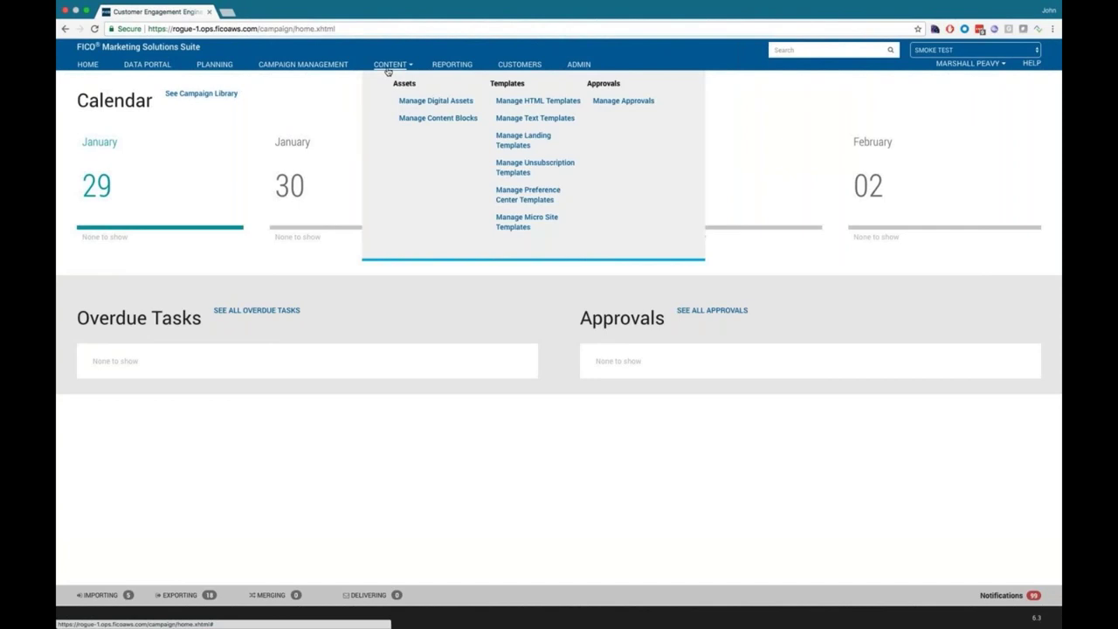
left_click(431, 103)
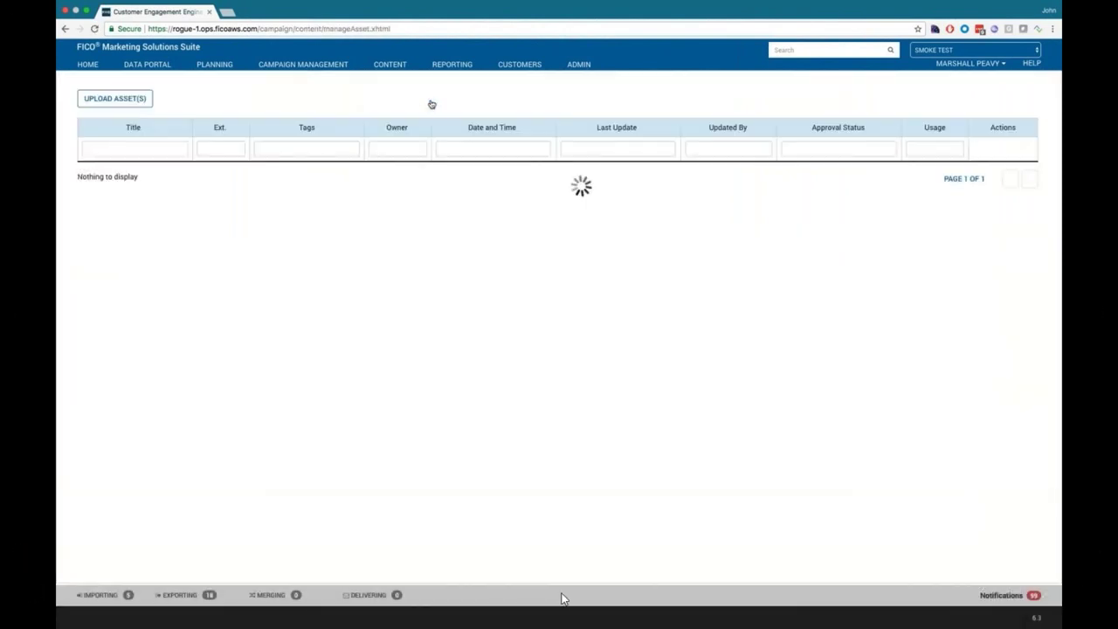
mouse_move(563, 600)
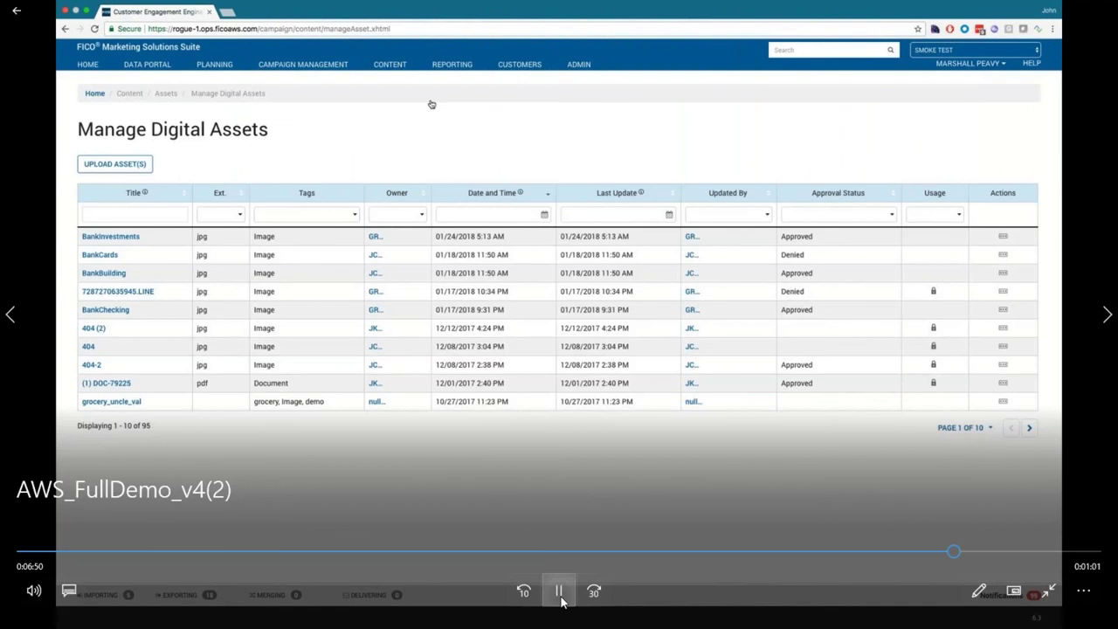